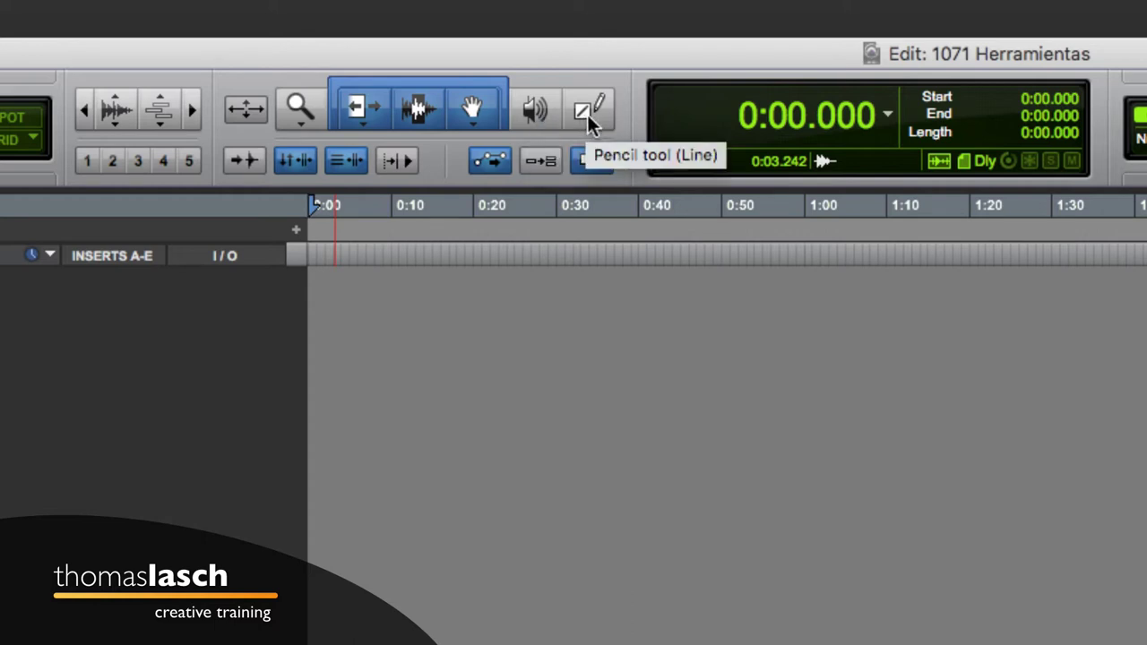
Review the modes of the Zoom, Trim and Grabber tools, keeping Normal Zoom, Standard and Time.
{"action": "left_click", "coordinate": [301, 123]}
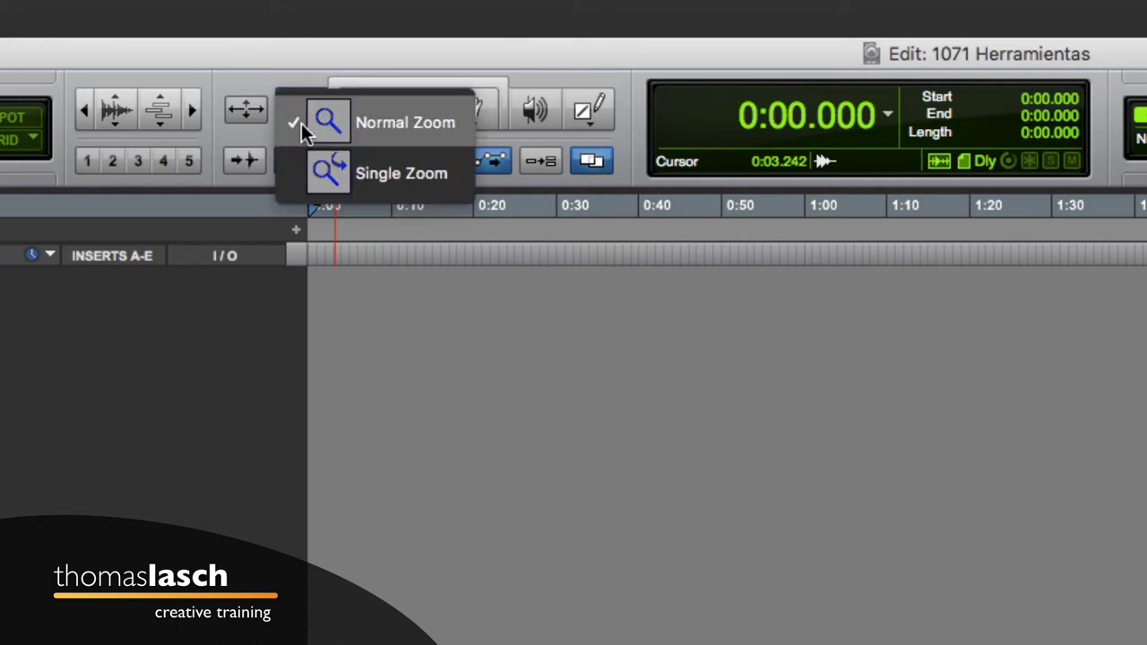
{"action": "left_click", "coordinate": [375, 128]}
{"action": "left_click", "coordinate": [366, 115]}
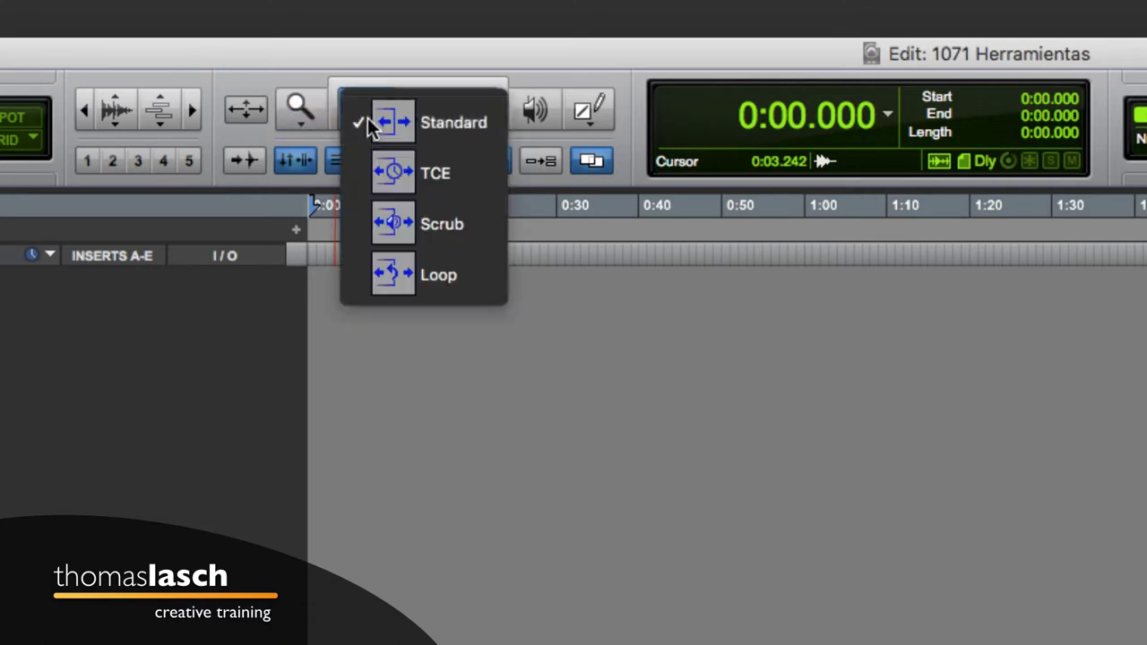
{"action": "left_click", "coordinate": [450, 127]}
{"action": "left_click", "coordinate": [487, 124]}
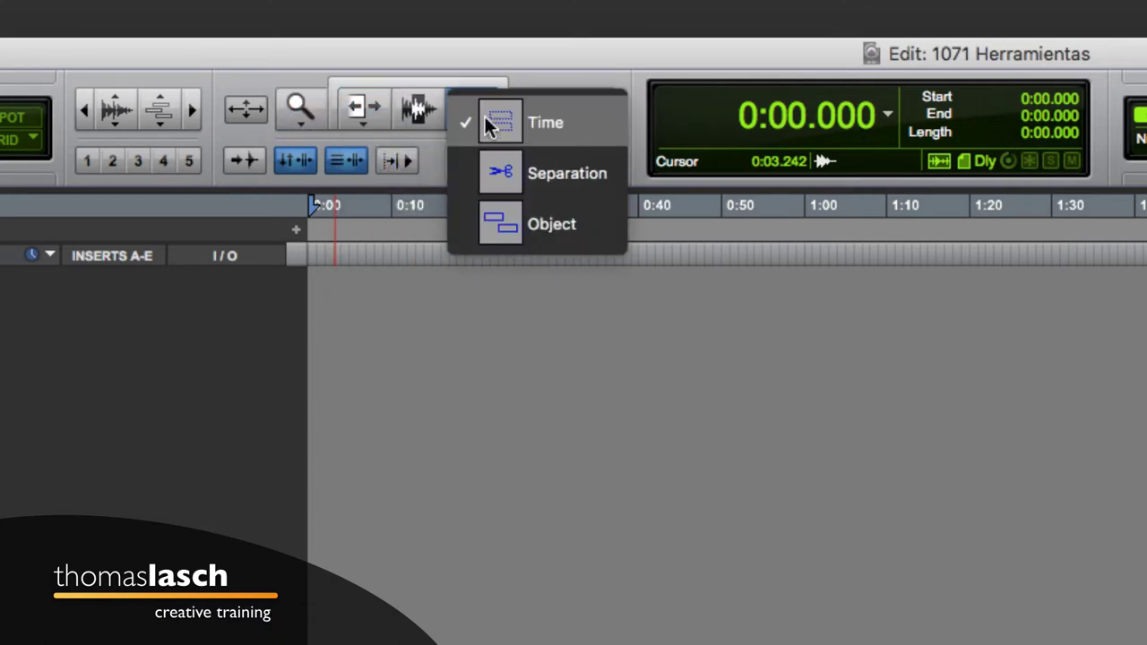
{"action": "left_click", "coordinate": [556, 113]}
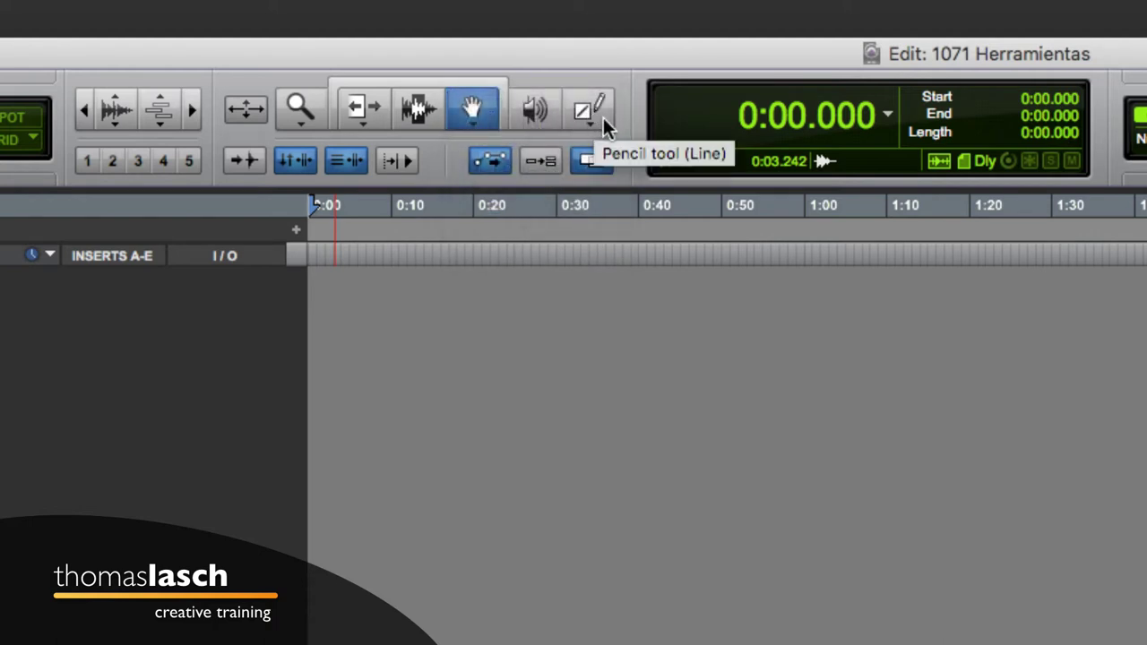
Set the Pencil tool to Free Hand mode, and activate the Trim tool.
{"action": "left_click", "coordinate": [603, 118]}
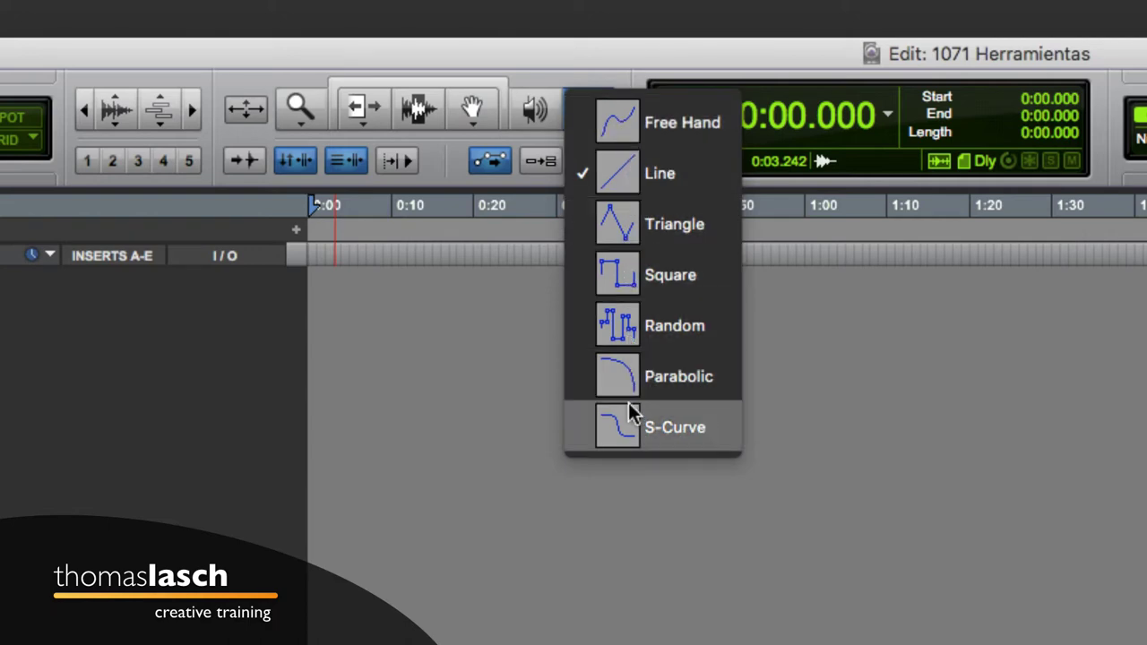
{"action": "left_click", "coordinate": [628, 133]}
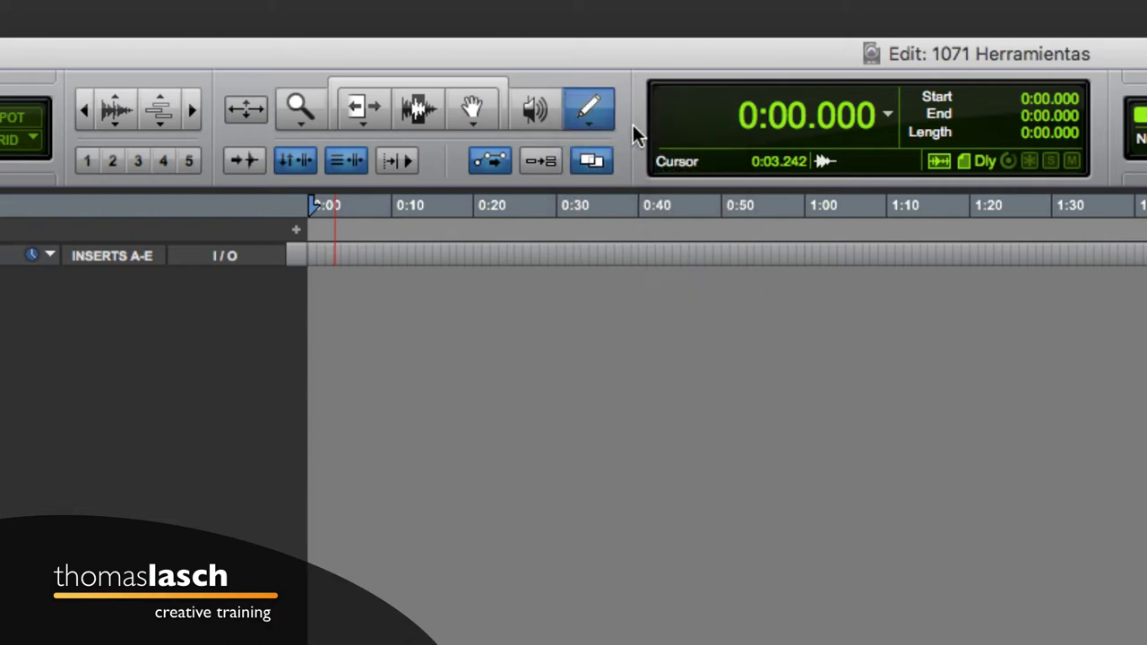
{"action": "left_click", "coordinate": [363, 108]}
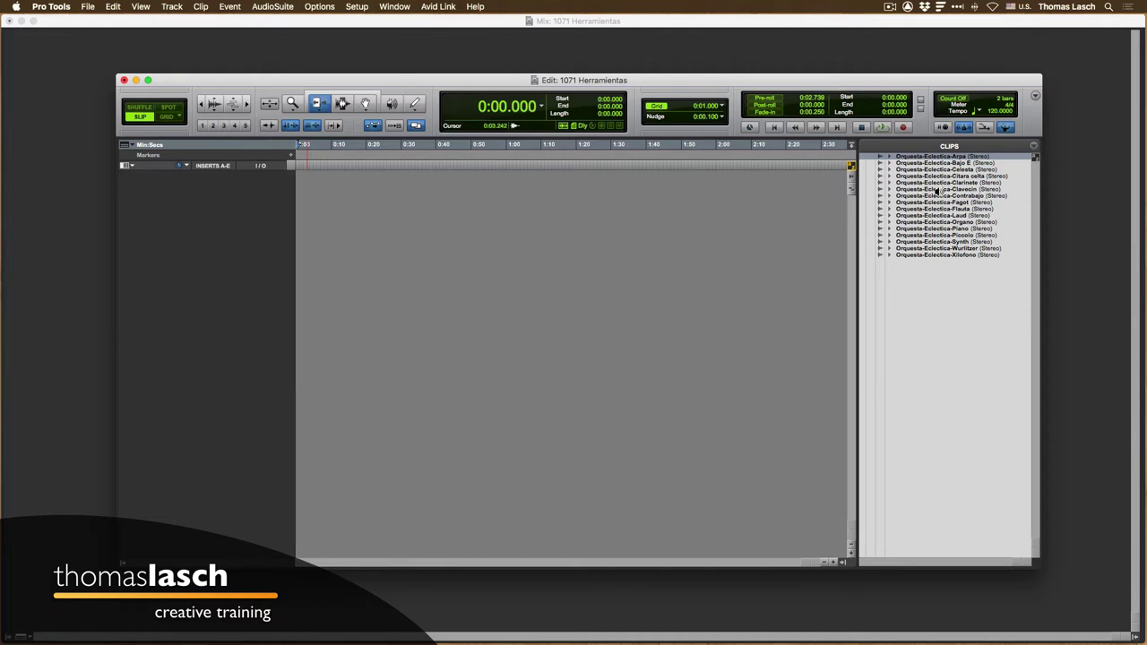
Place the Orquesta-Eclectica-Clavecin clip on a new track at about 0:31 and enlarge the track height.
{"action": "left_click", "coordinate": [937, 190]}
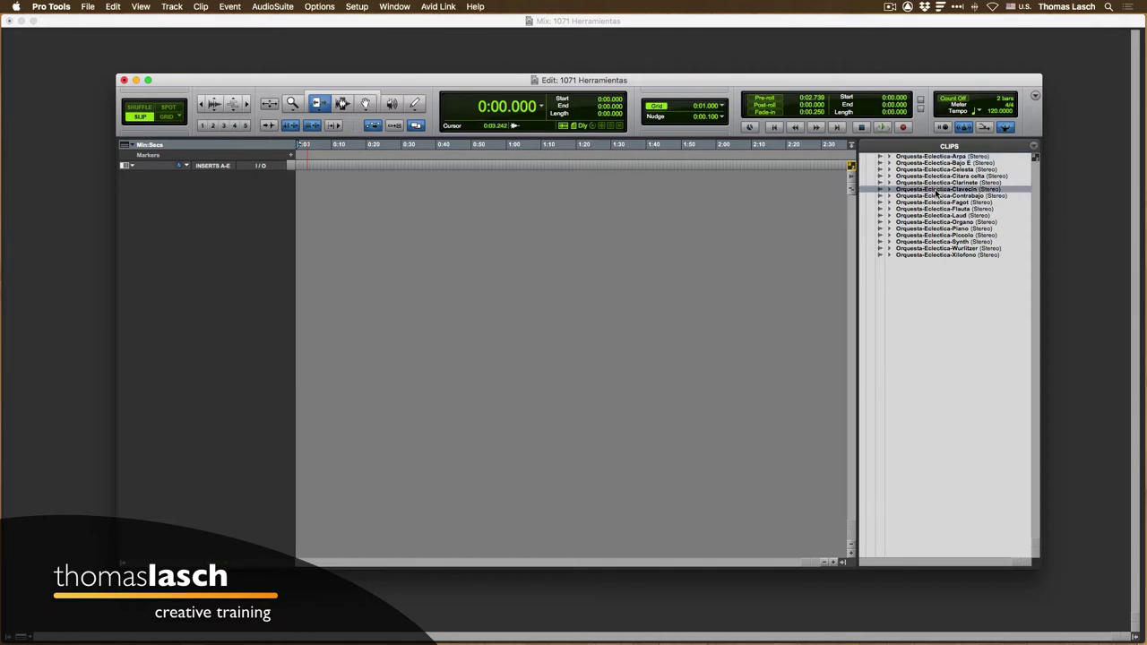
{"action": "left_click_drag", "start_coordinate": [938, 192], "coordinate": [403, 202]}
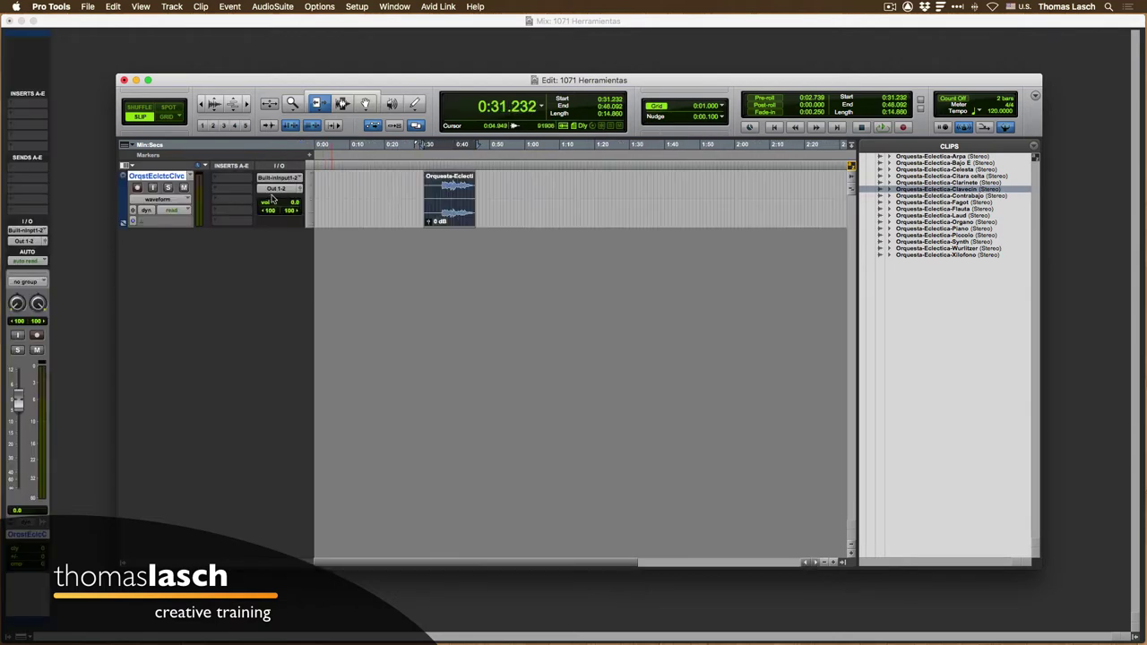
{"action": "left_click", "coordinate": [308, 205]}
{"action": "left_click", "coordinate": [333, 226]}
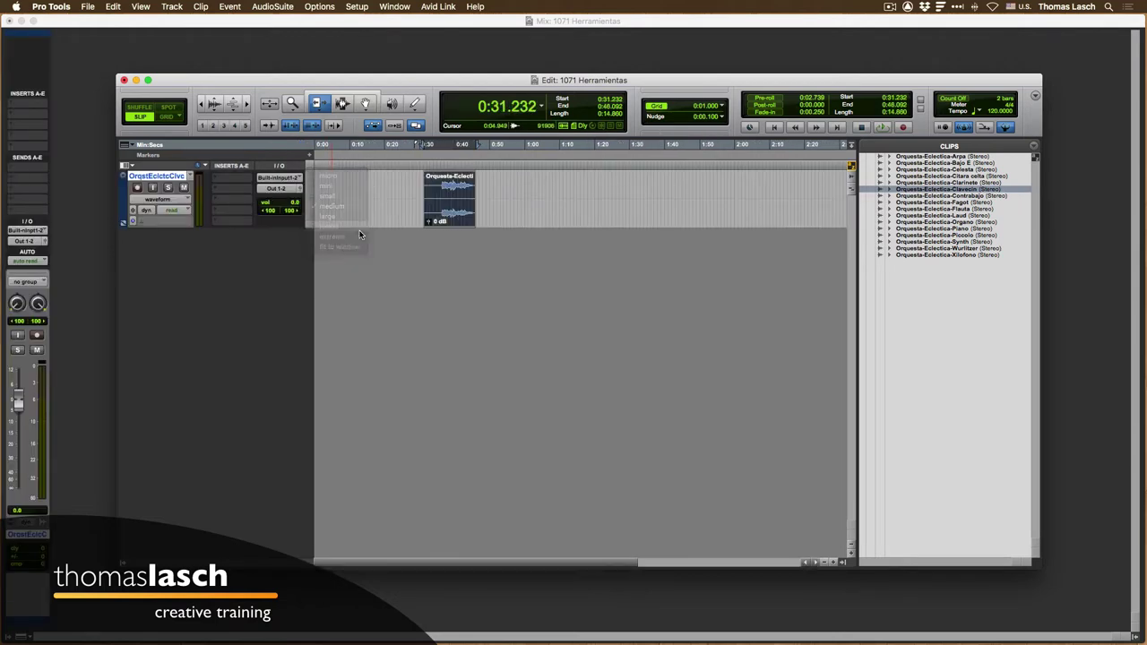
{"action": "key", "text": "t"}
{"action": "key", "text": "t"}
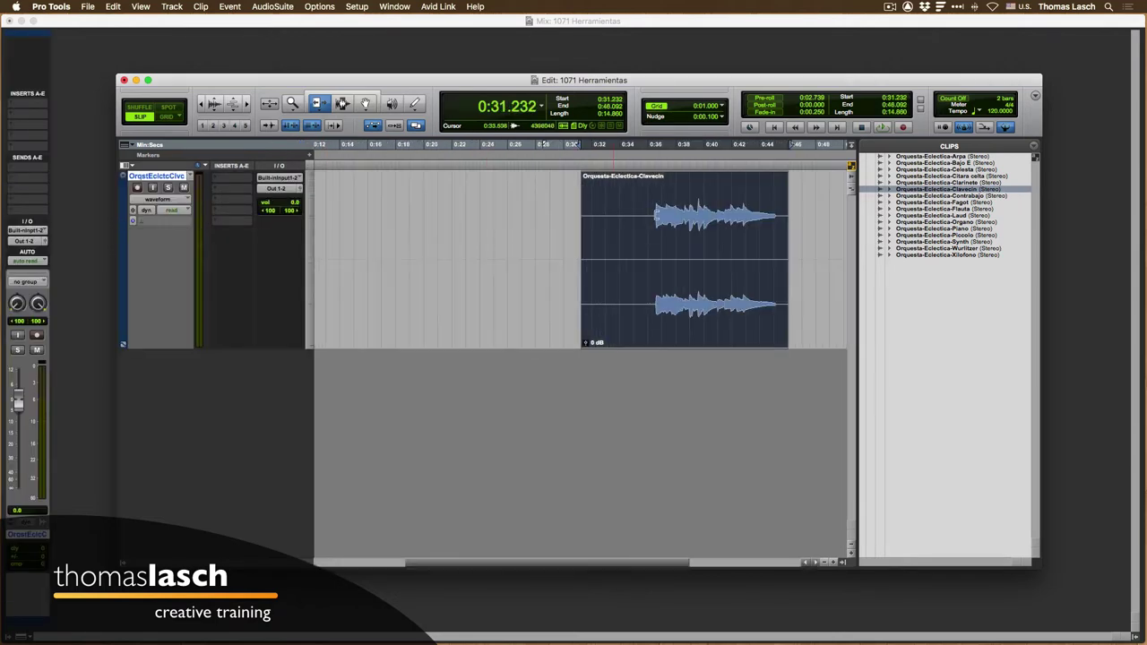
Use the Selector tool to play the Clavecin clip from about 0:36, just before its waveform begins.
{"action": "left_click", "coordinate": [342, 104]}
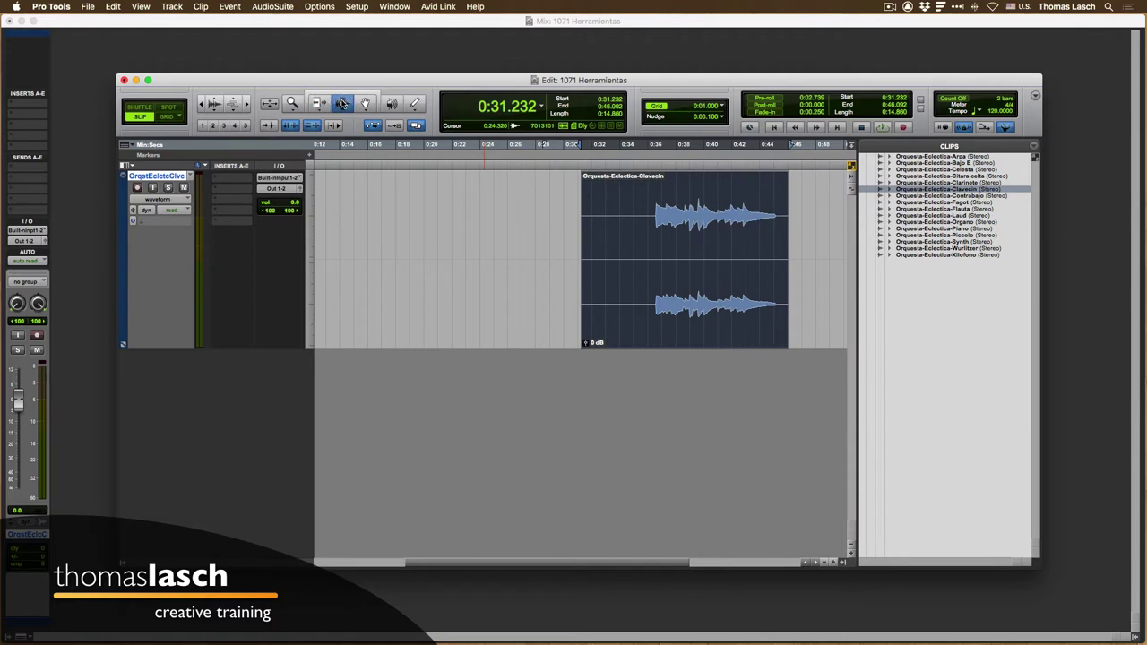
{"action": "left_click", "coordinate": [649, 204]}
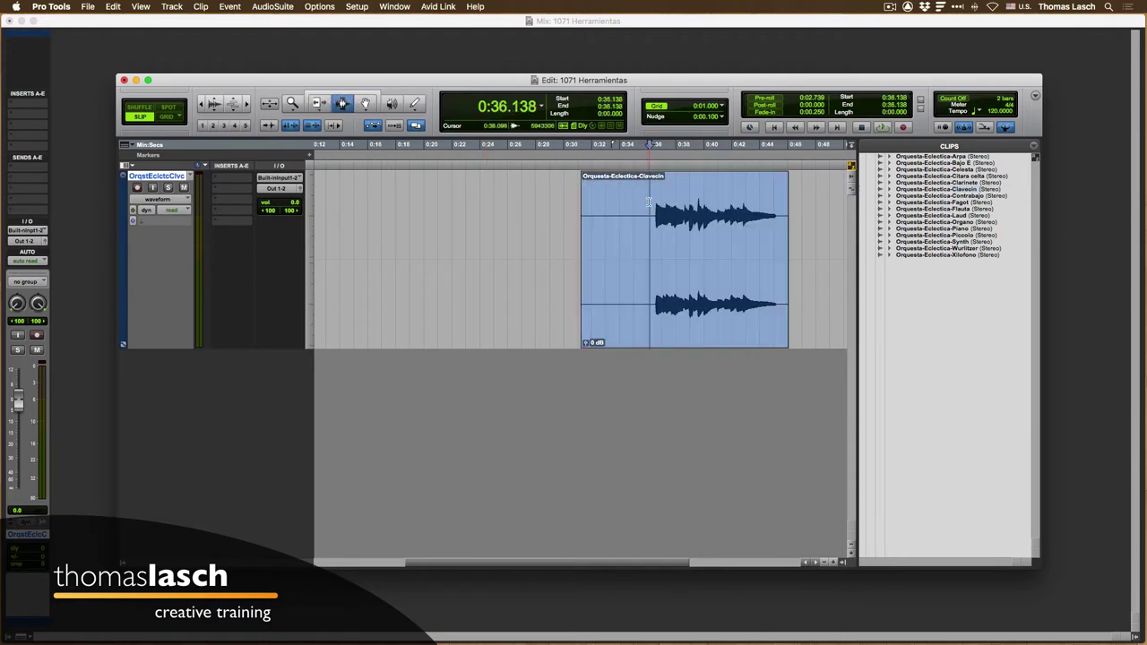
{"action": "key", "text": "space"}
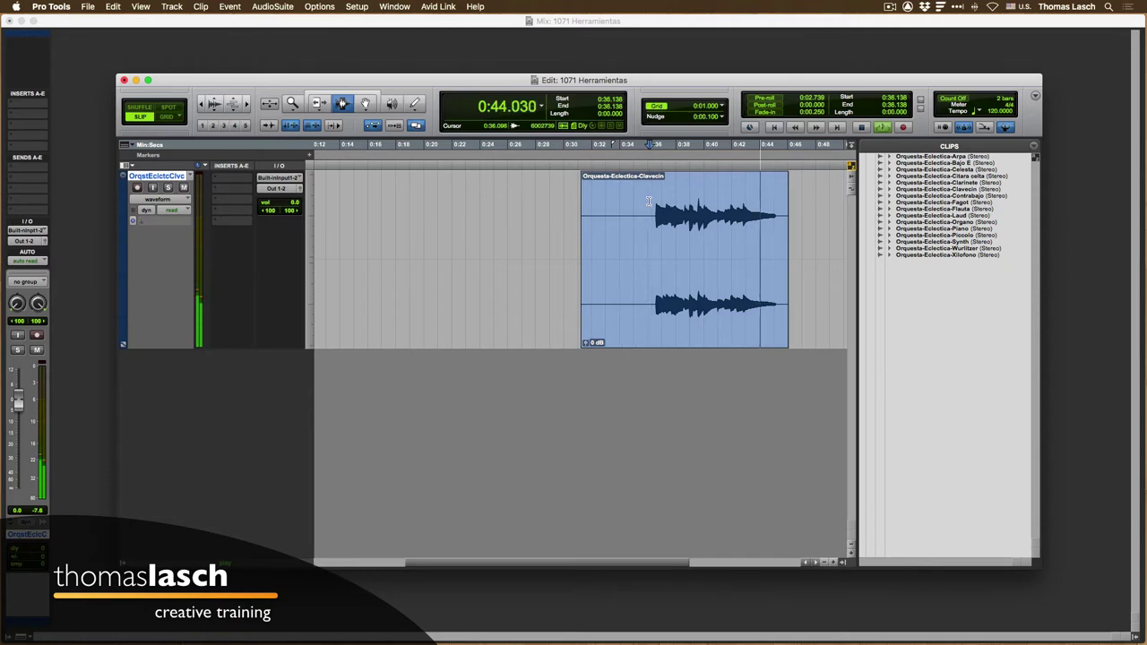
{"action": "key", "text": "space"}
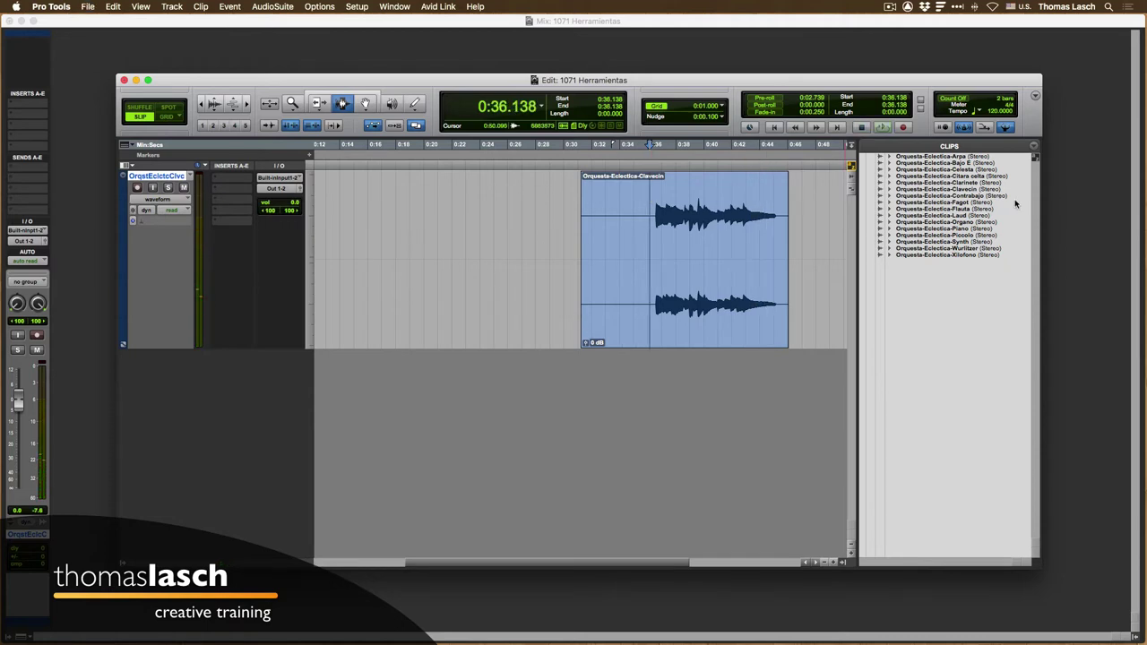
Add the Orquesta-Eclectica-Celesta clip on a new track at about 0:47 and make that track slightly taller.
{"action": "key", "text": "super+bracketleft"}
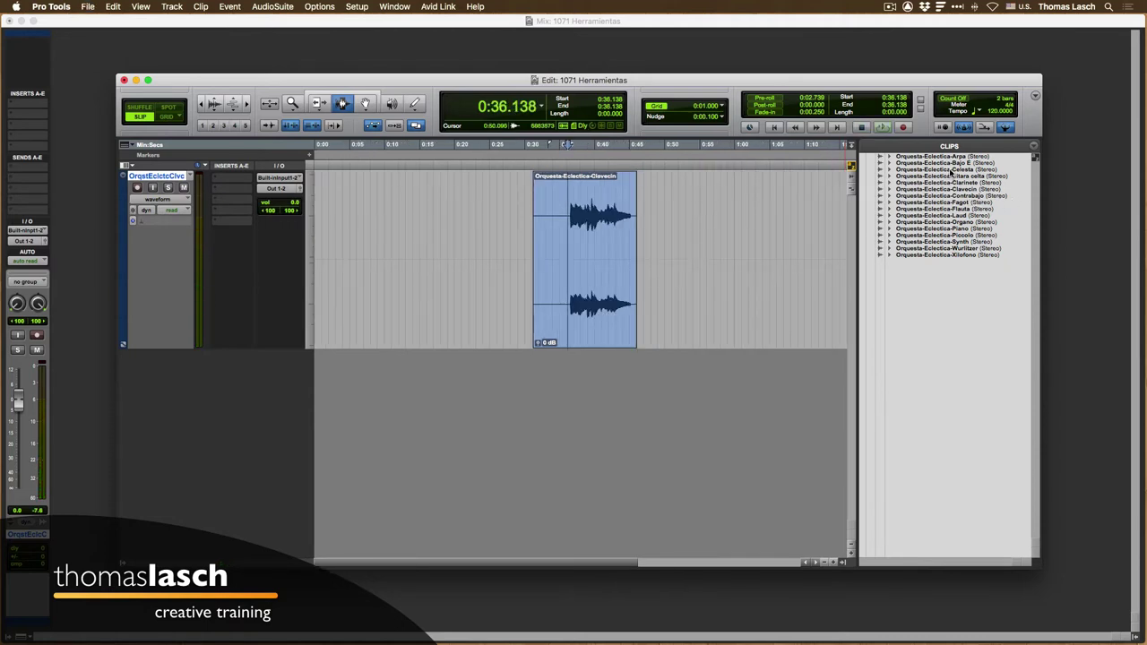
{"action": "left_click_drag", "start_coordinate": [951, 172], "coordinate": [648, 422]}
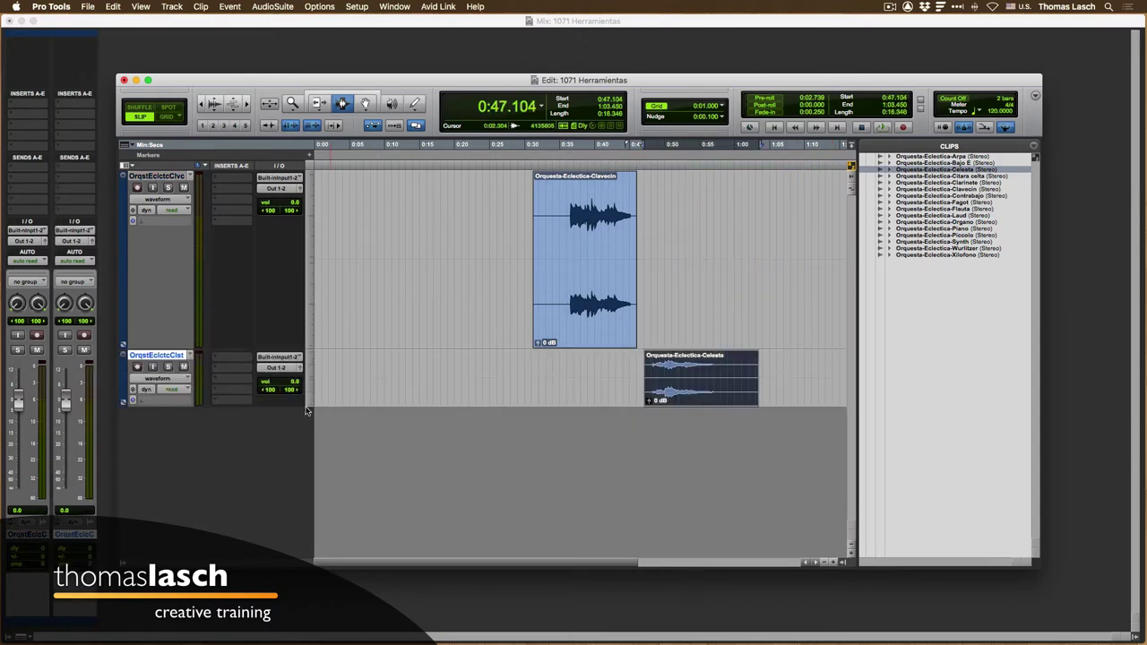
{"action": "left_click_drag", "start_coordinate": [308, 410], "coordinate": [310, 422]}
Play a few seconds of the Celesta clip from just before its start.
{"action": "left_click", "coordinate": [647, 372]}
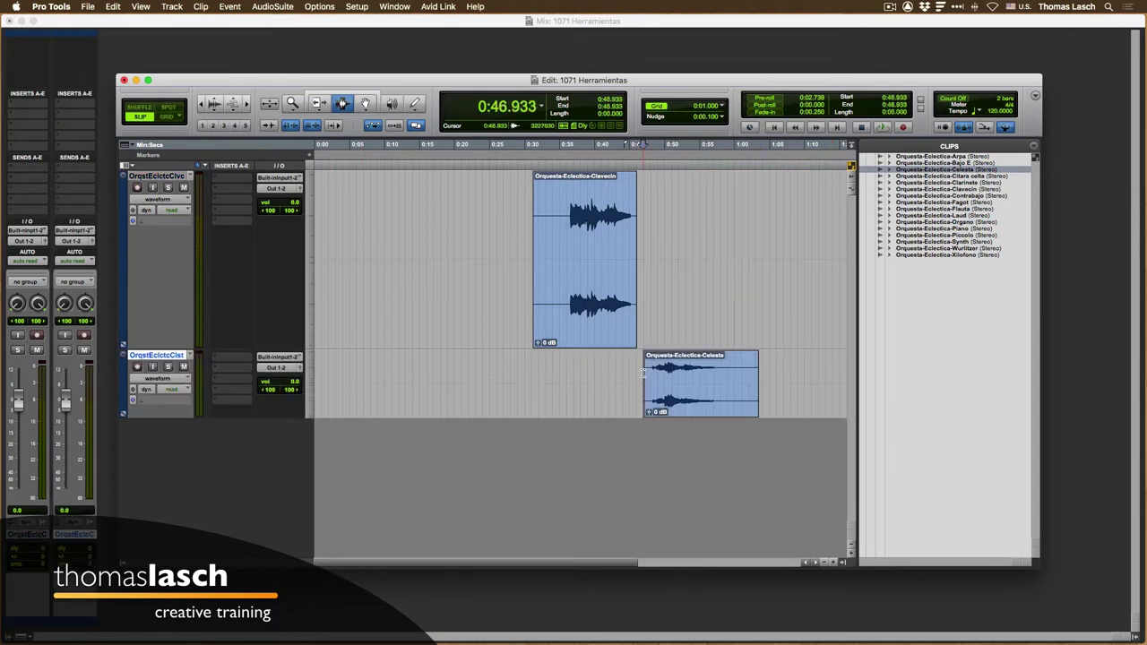
{"action": "key", "text": "space"}
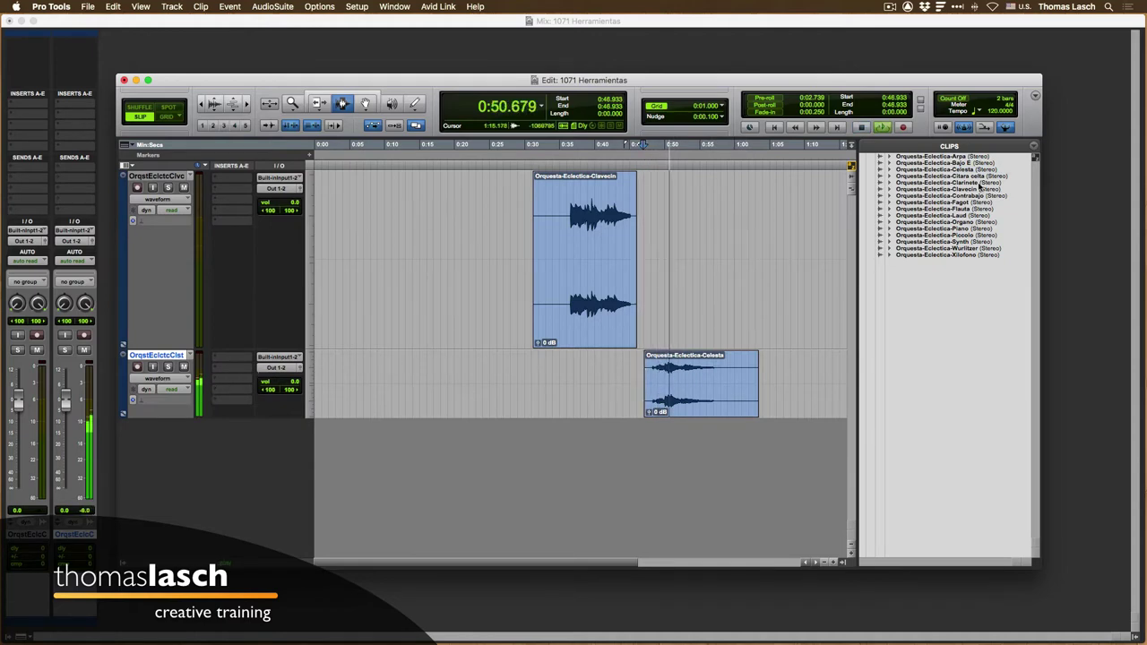
{"action": "key", "text": "space"}
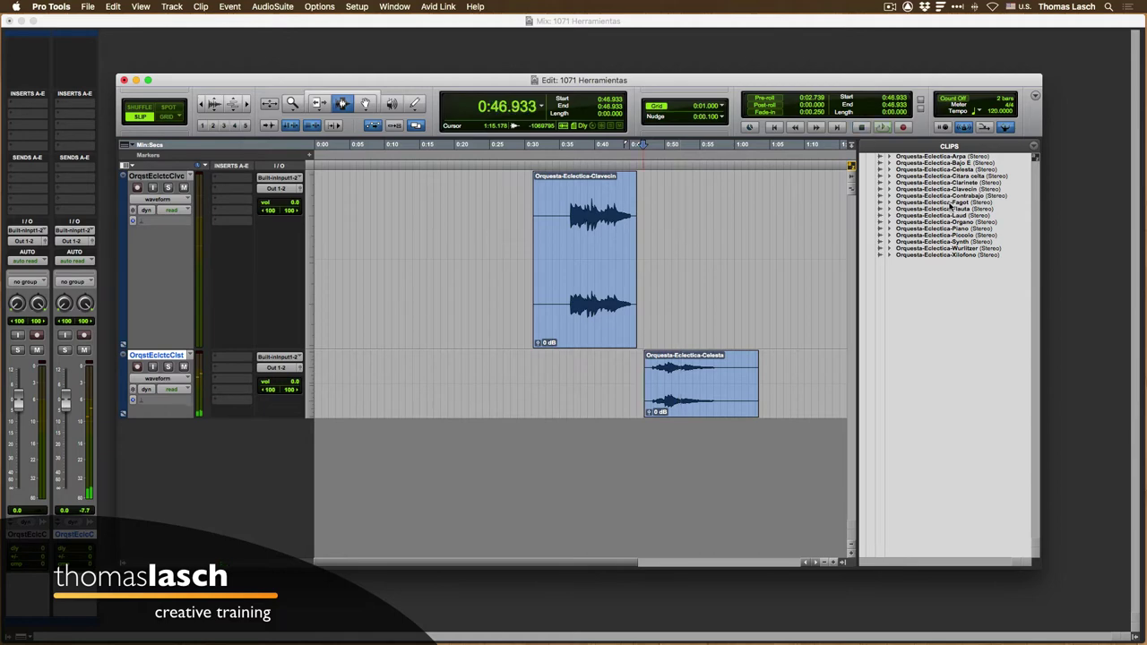
Place the Orquesta-Eclectica-Fagot clip on a new track at about 1:04 and audition it from about 1:09.
{"action": "left_click_drag", "start_coordinate": [950, 202], "coordinate": [765, 451]}
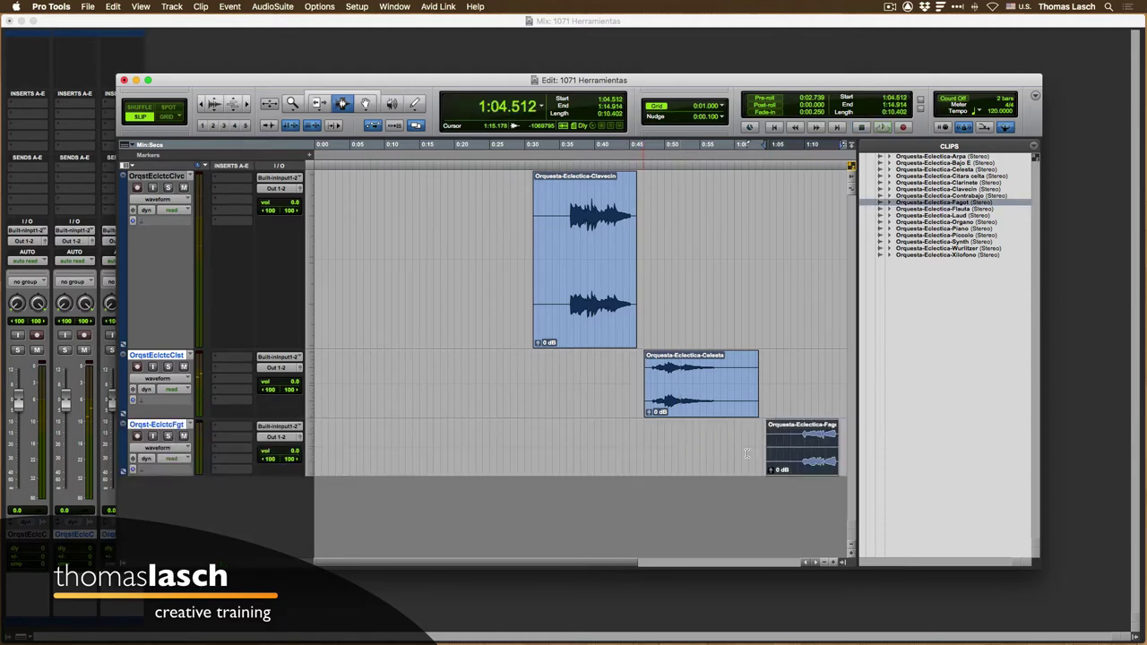
{"action": "left_click", "coordinate": [804, 426]}
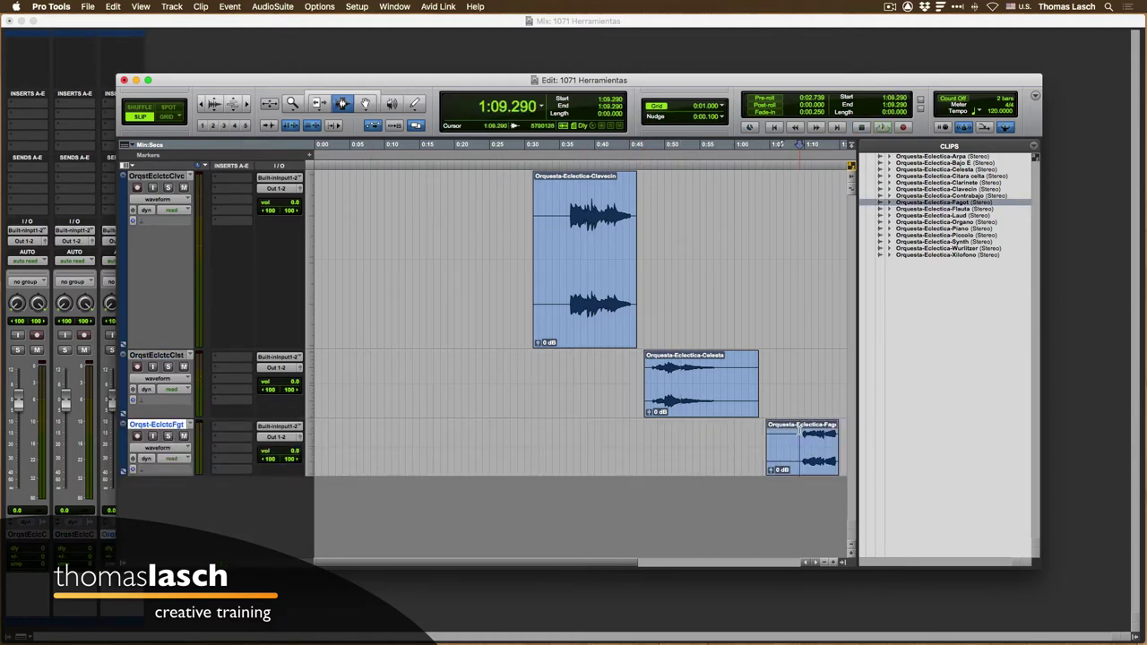
{"action": "key", "text": "space"}
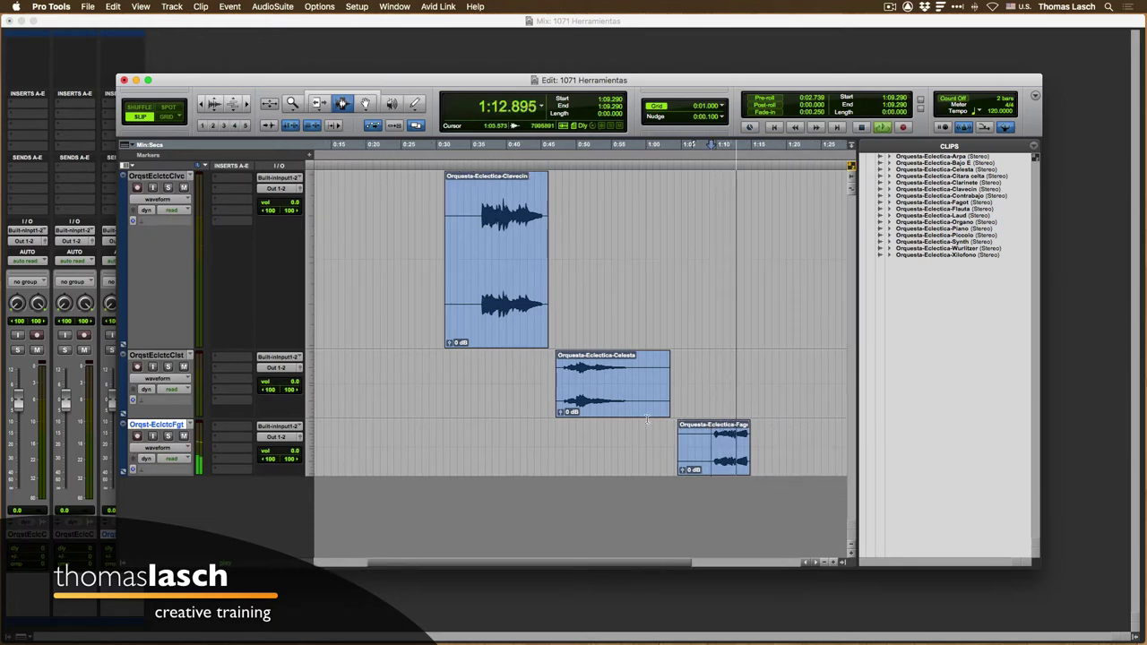
{"action": "key", "text": "space"}
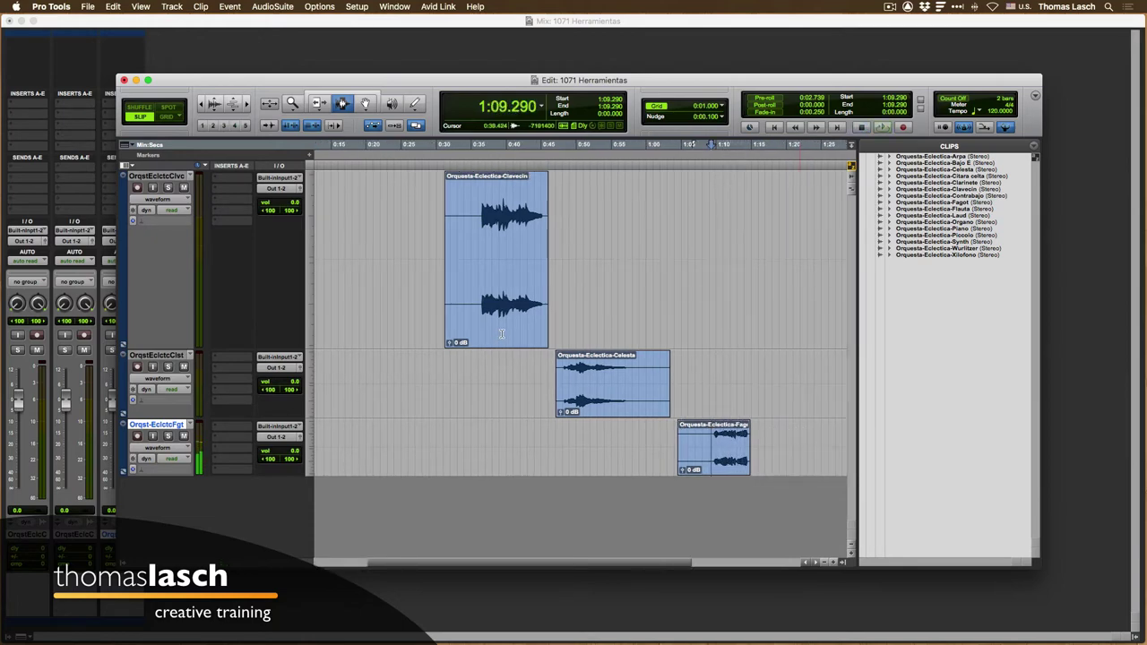
Move the Clavecin, Celesta and Fagot clips to the session start at 0:00 with the Grabber tool.
{"action": "left_click", "coordinate": [367, 105]}
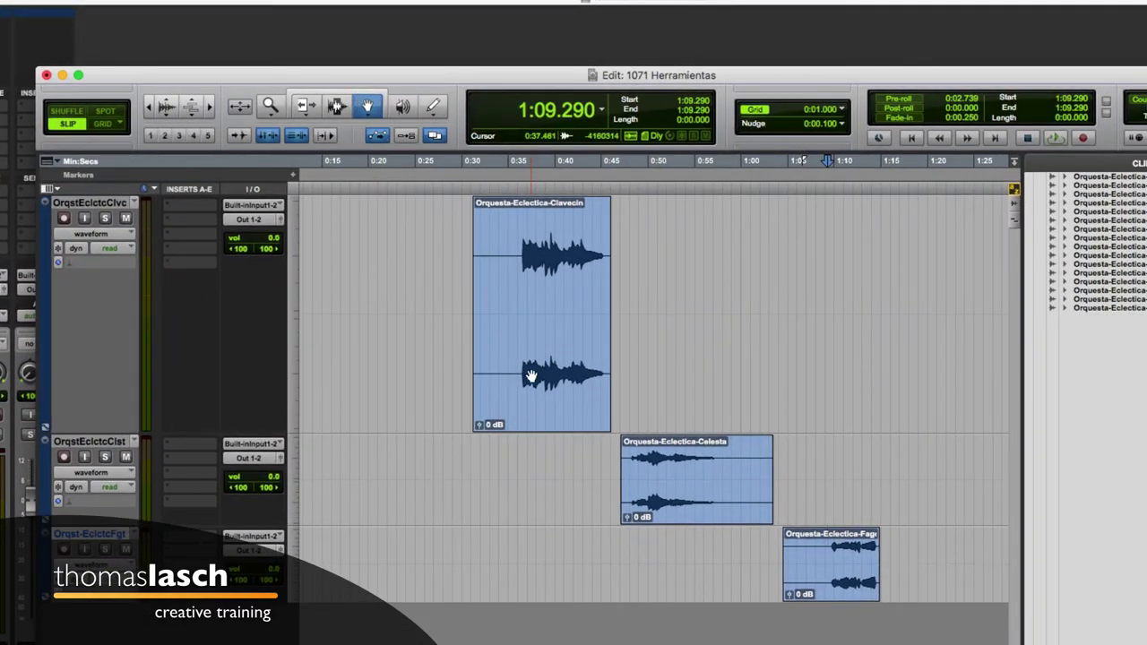
{"action": "left_click_drag", "start_coordinate": [529, 374], "coordinate": [411, 387]}
{"action": "scroll", "coordinate": [413, 388], "scroll_direction": "left", "scroll_amount": 5}
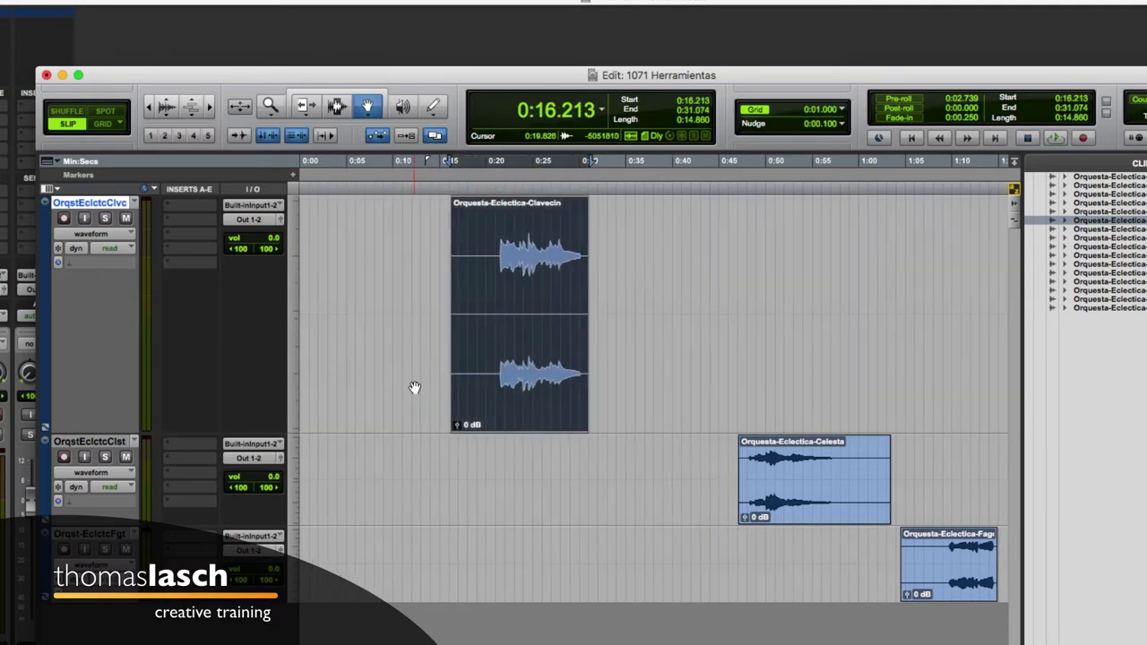
{"action": "left_click_drag", "start_coordinate": [528, 376], "coordinate": [351, 378]}
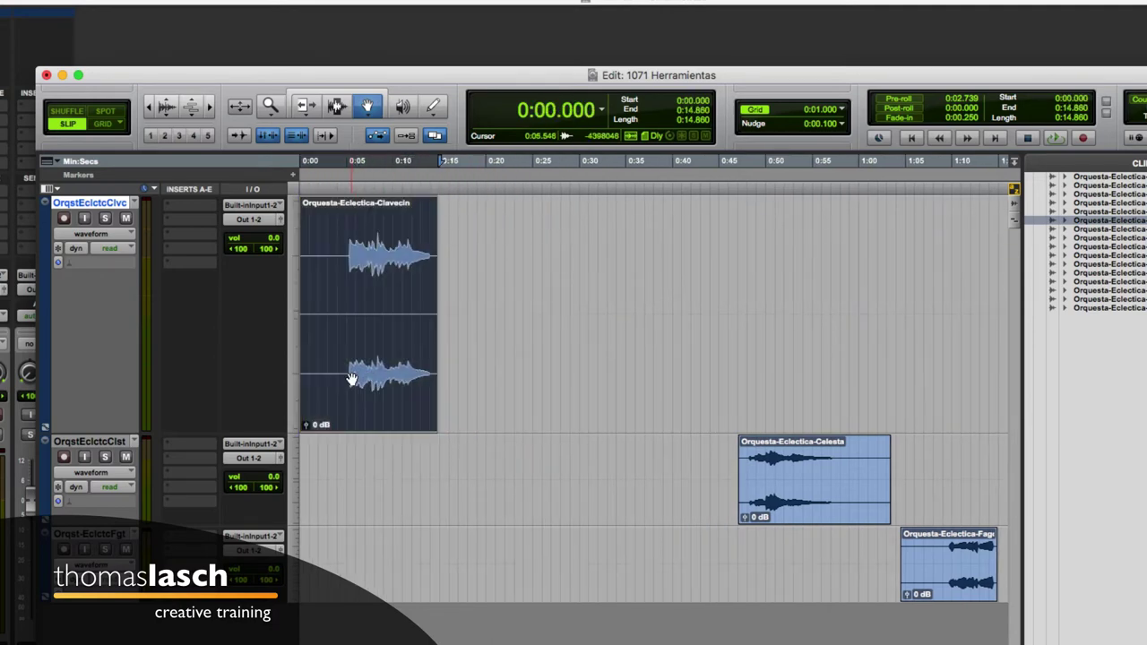
{"action": "left_click_drag", "start_coordinate": [780, 498], "coordinate": [341, 498]}
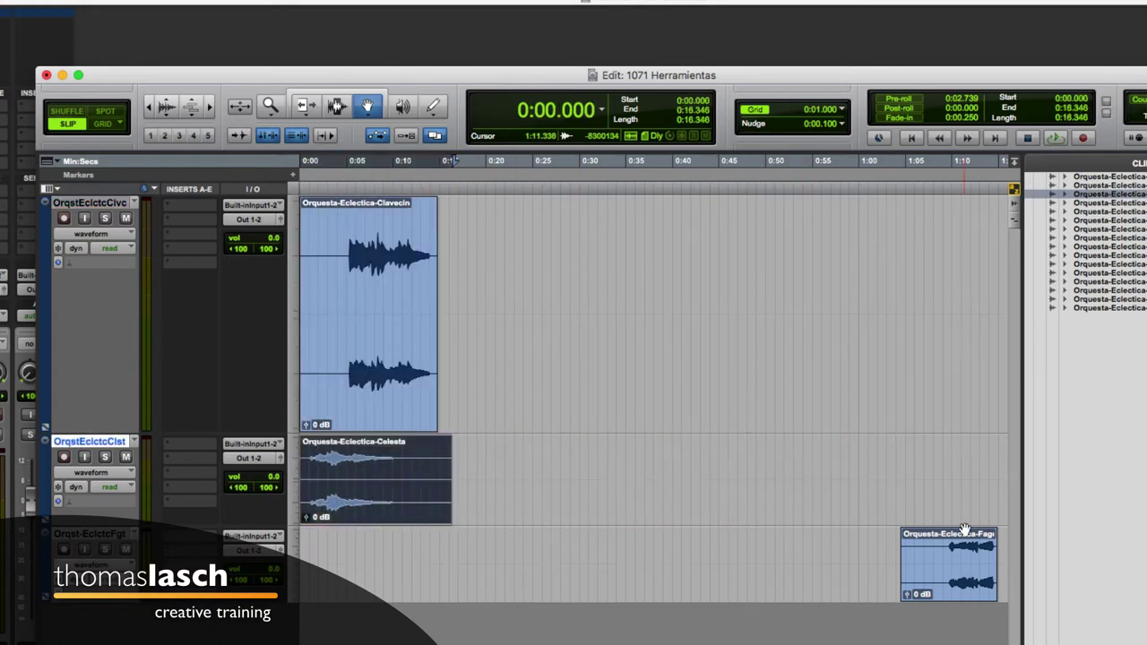
{"action": "left_click_drag", "start_coordinate": [964, 530], "coordinate": [367, 530]}
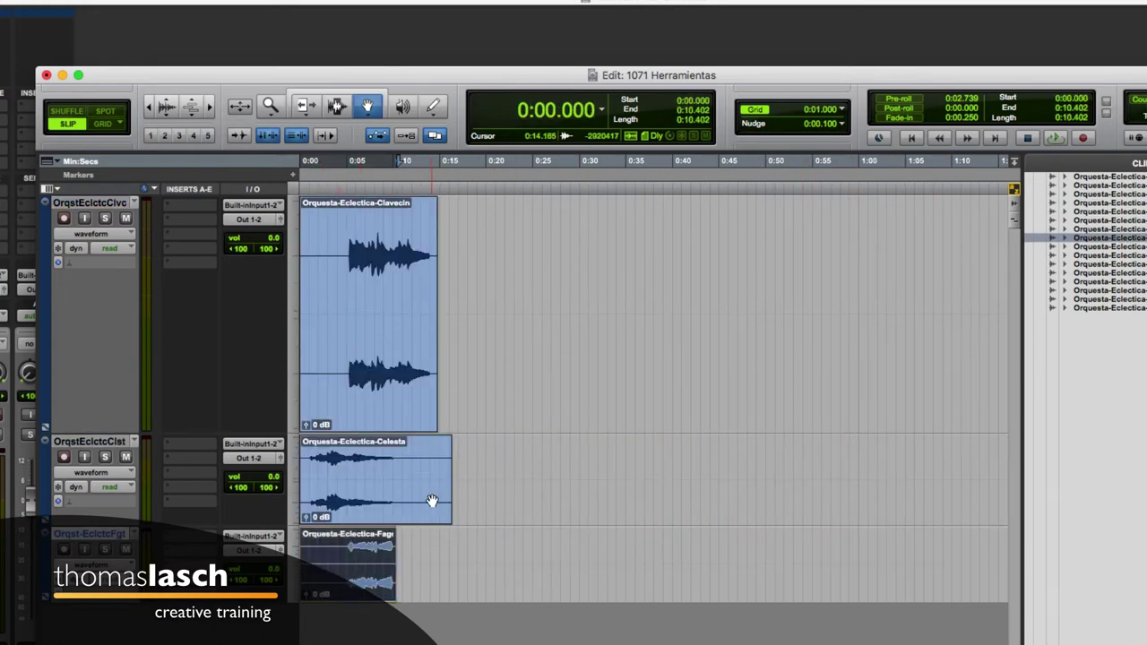
Create one new stereo Master Fader track.
{"action": "key", "text": "shift+super+n"}
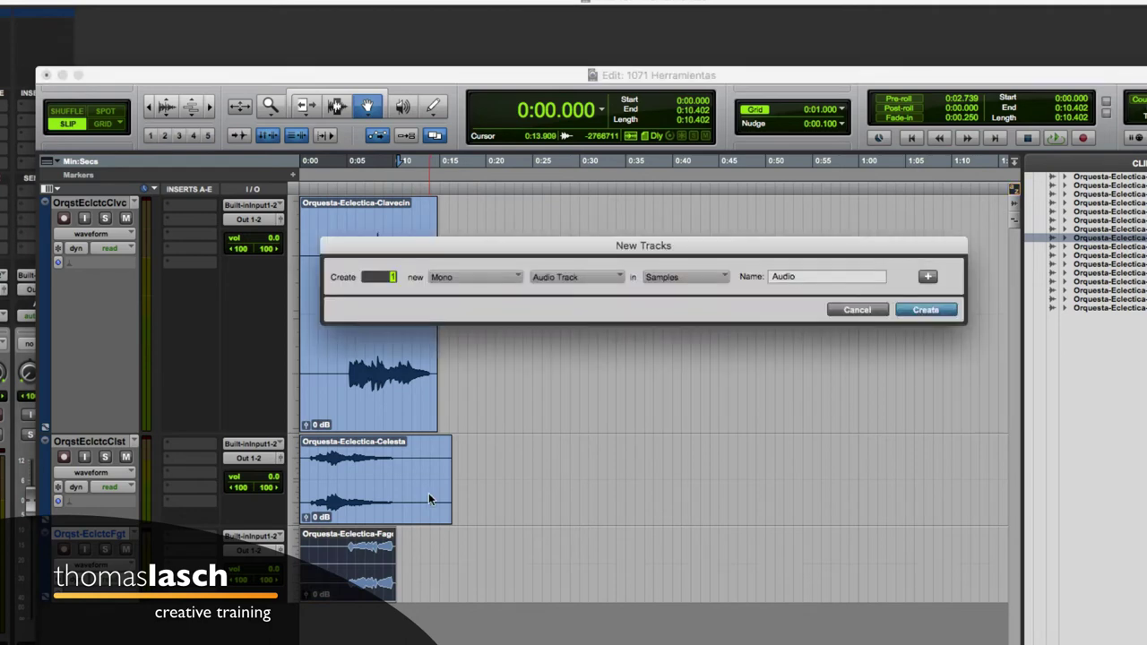
{"action": "left_click", "coordinate": [516, 271]}
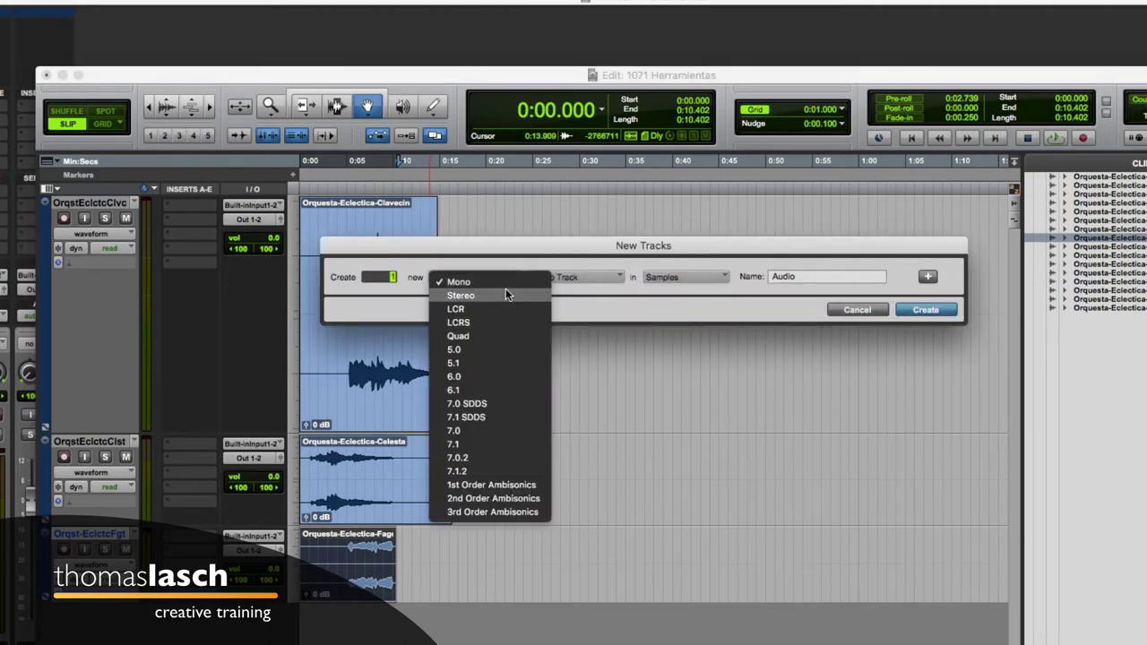
{"action": "left_click", "coordinate": [505, 287]}
{"action": "left_click", "coordinate": [577, 277]}
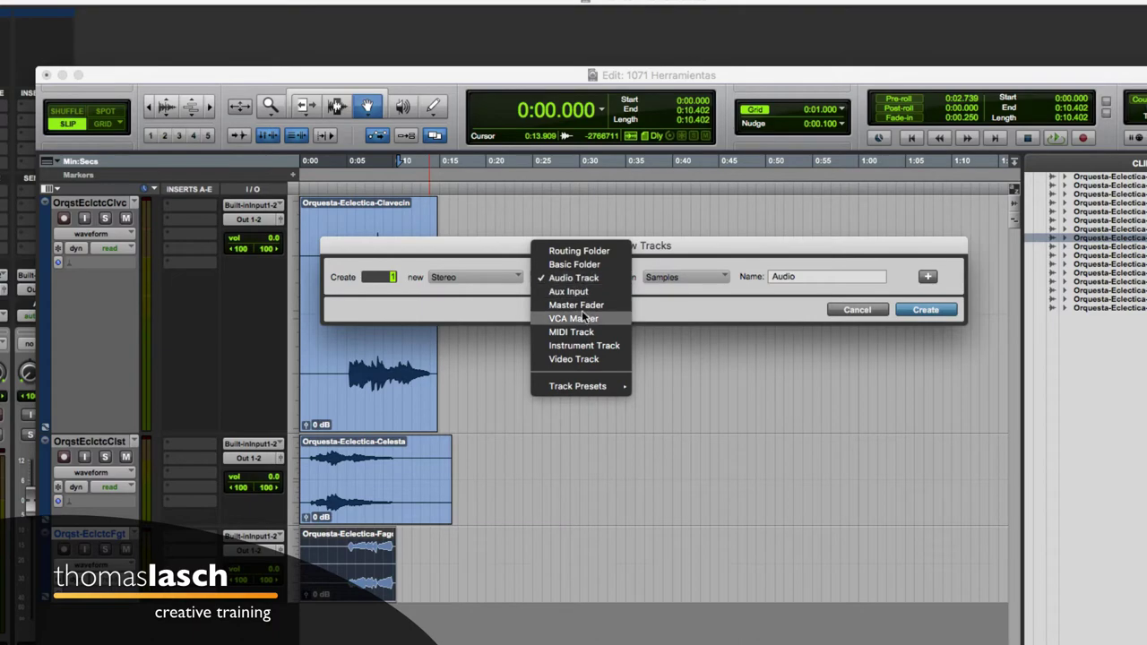
{"action": "left_click", "coordinate": [576, 305]}
{"action": "left_click", "coordinate": [923, 311]}
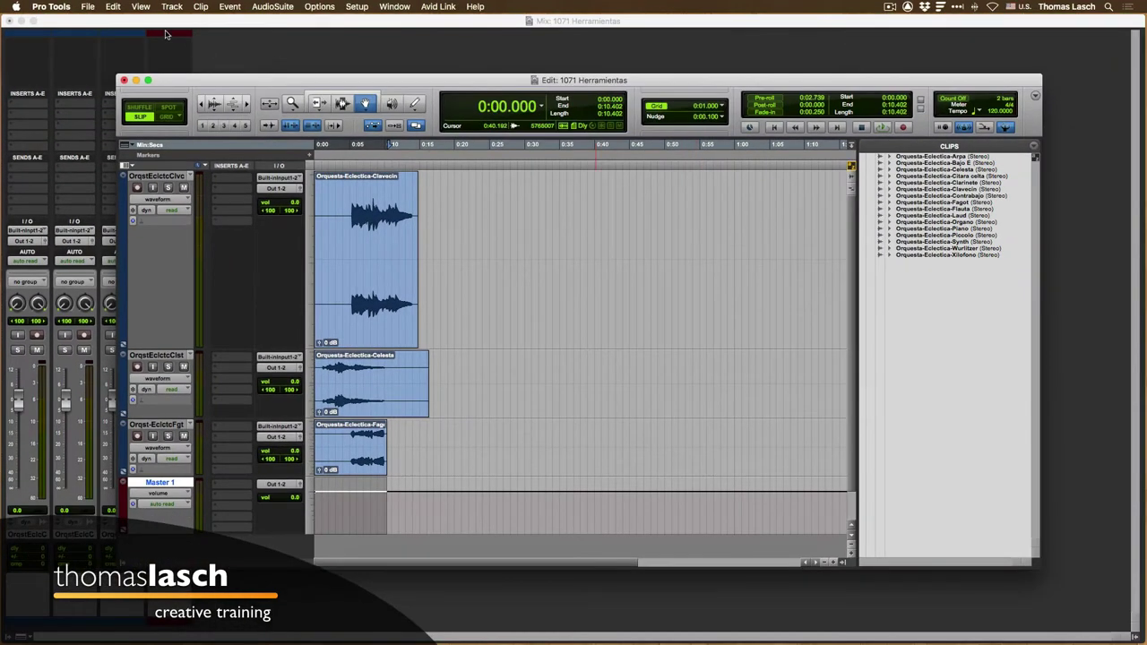
Review the sample rate options for a new session and dismiss the dialog without creating one.
{"action": "left_click", "coordinate": [88, 6]}
{"action": "left_click", "coordinate": [96, 21]}
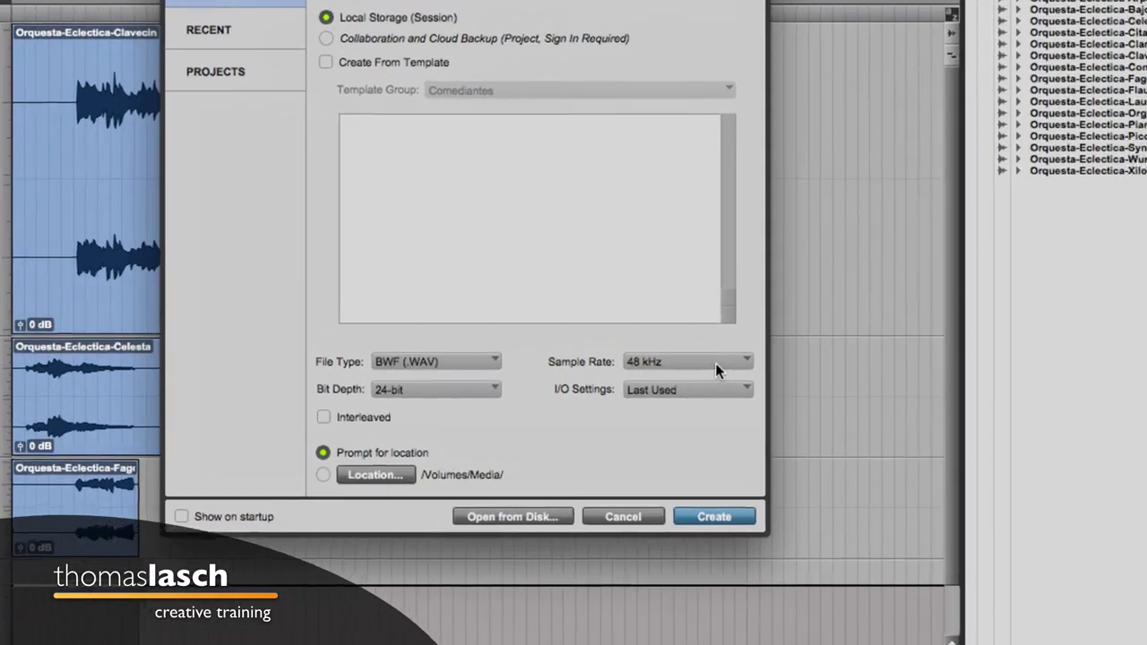
{"action": "left_click", "coordinate": [717, 365]}
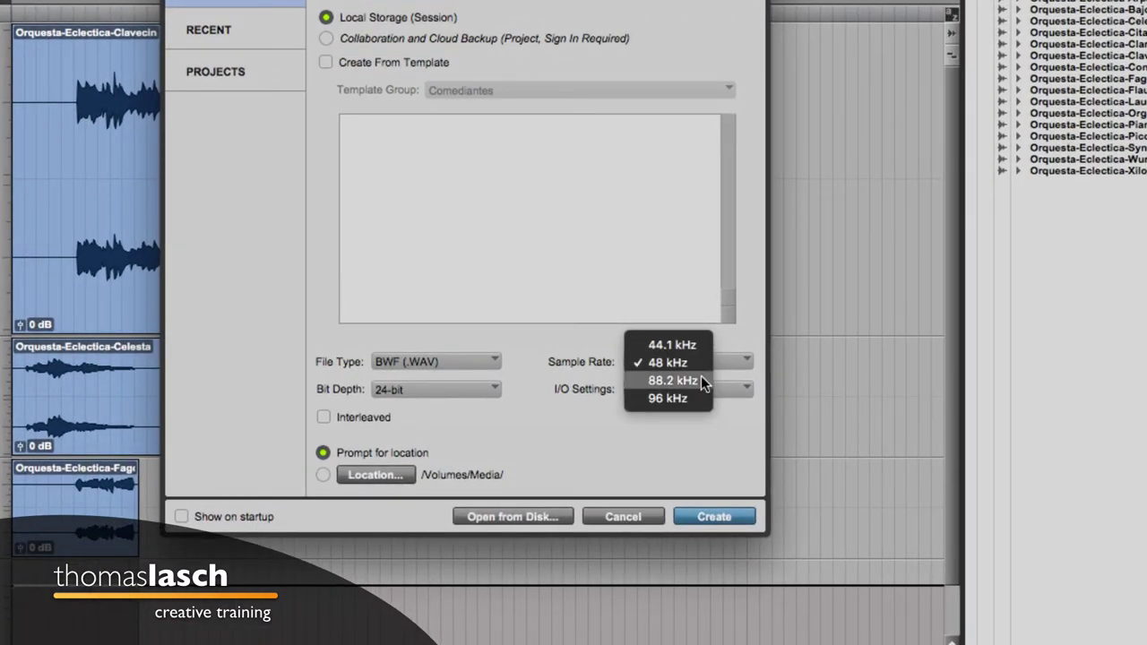
{"action": "left_click", "coordinate": [752, 336]}
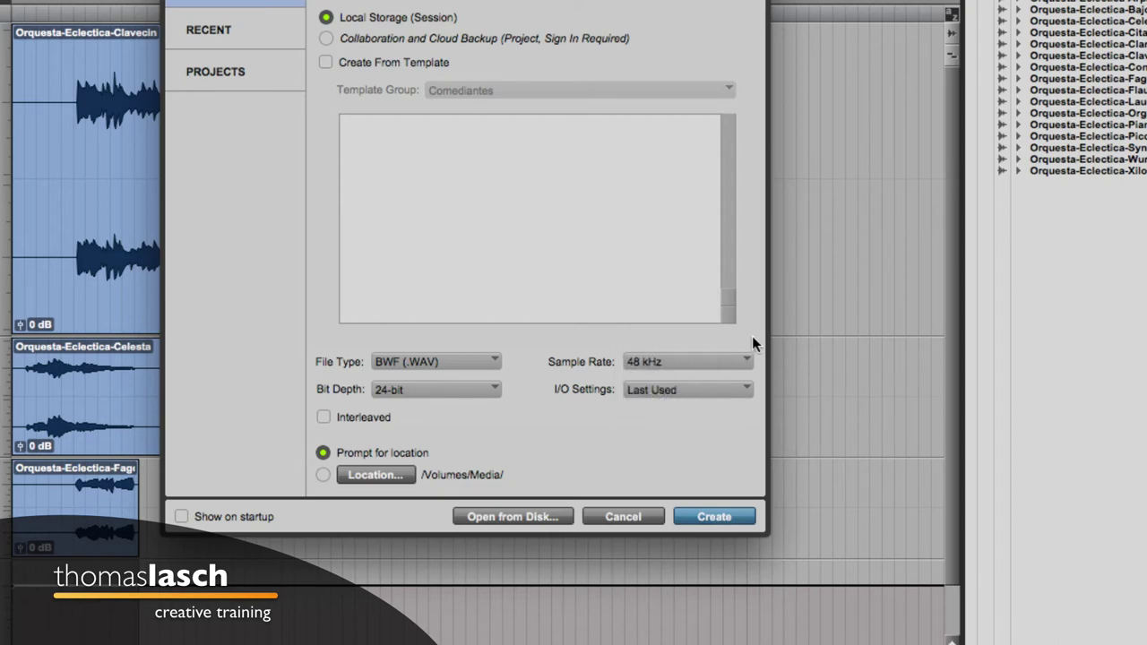
{"action": "left_click", "coordinate": [639, 520]}
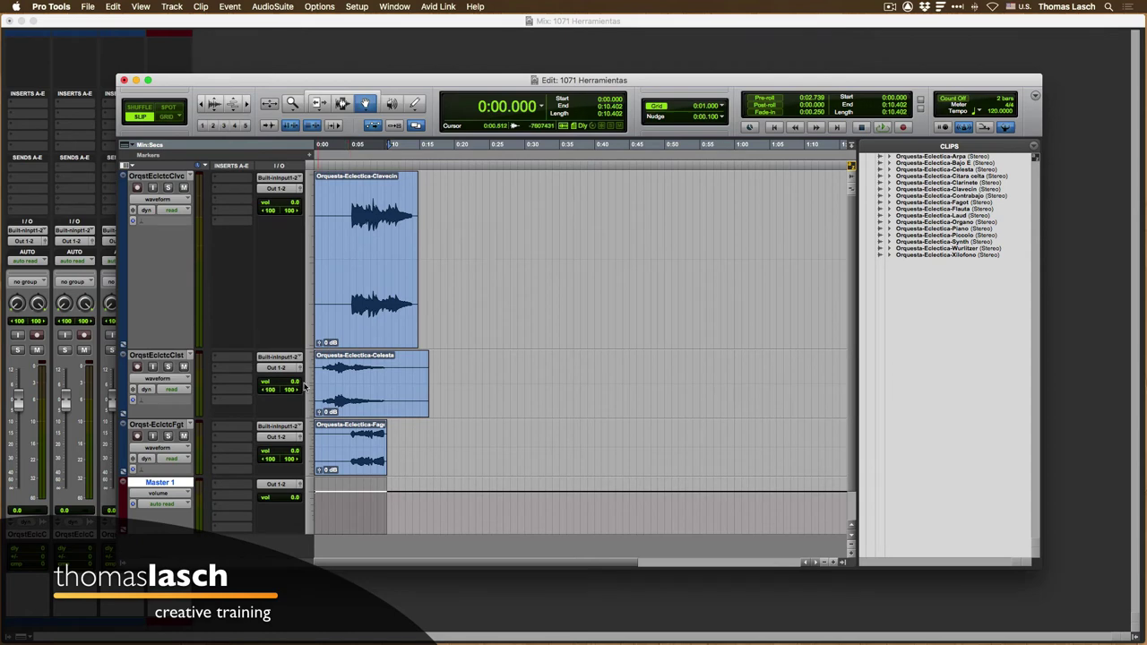
Play the session from the start, check the track and master meters in the Mix window, and return to the Edit window.
{"action": "key", "text": "space"}
{"action": "key", "text": "super+equal"}
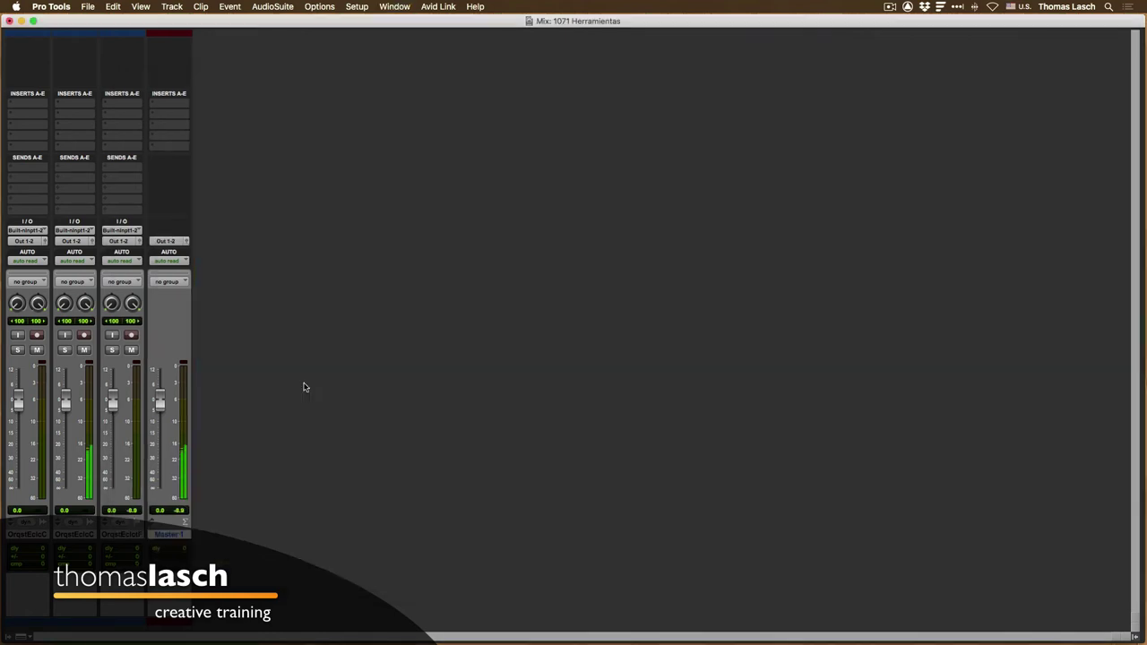
{"action": "key", "text": "super+equal"}
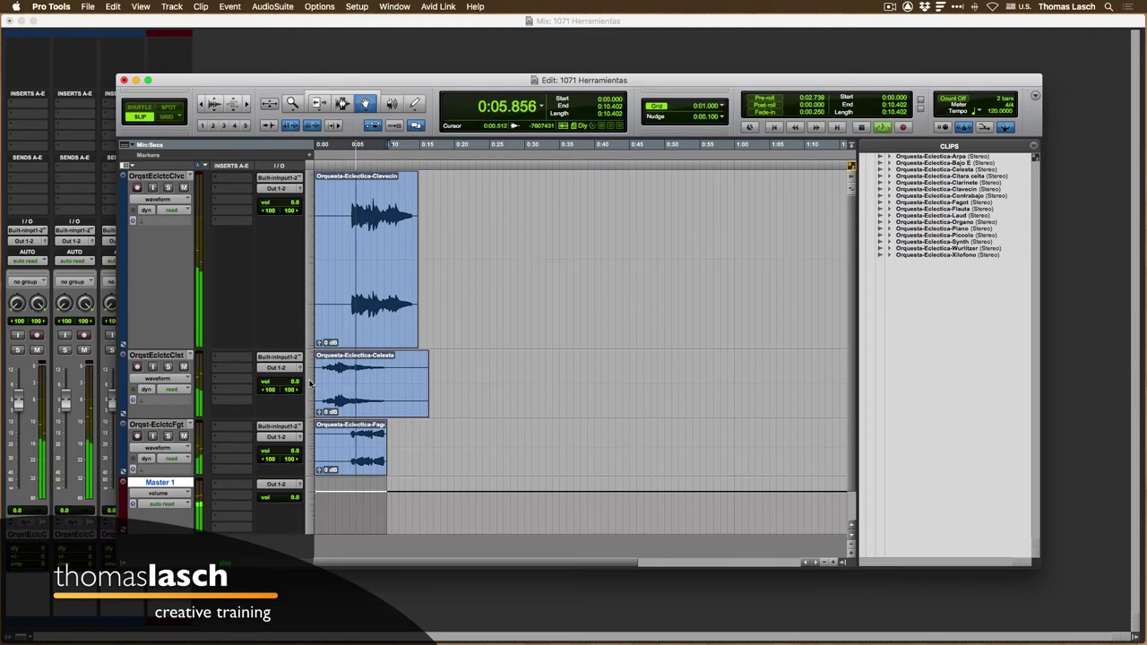
Try the mini height on all tracks, stop playback, and set every track's height to medium.
{"action": "left_click", "coordinate": [310, 277]}
{"action": "left_click", "coordinate": [317, 248]}
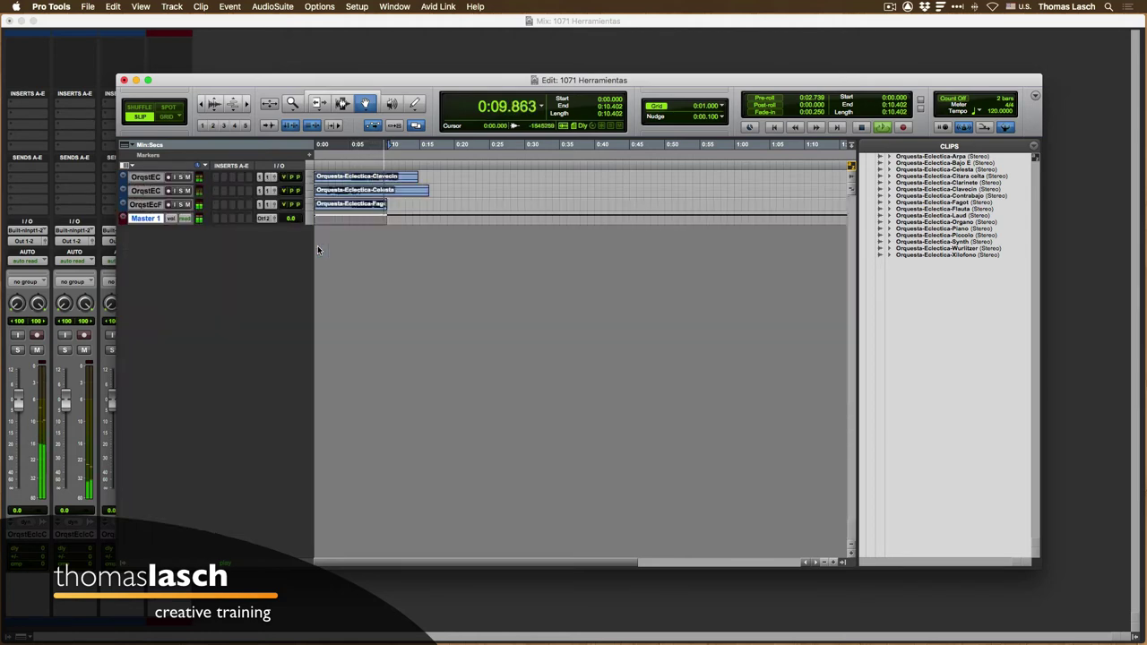
{"action": "key", "text": "space"}
{"action": "left_click", "coordinate": [311, 204]}
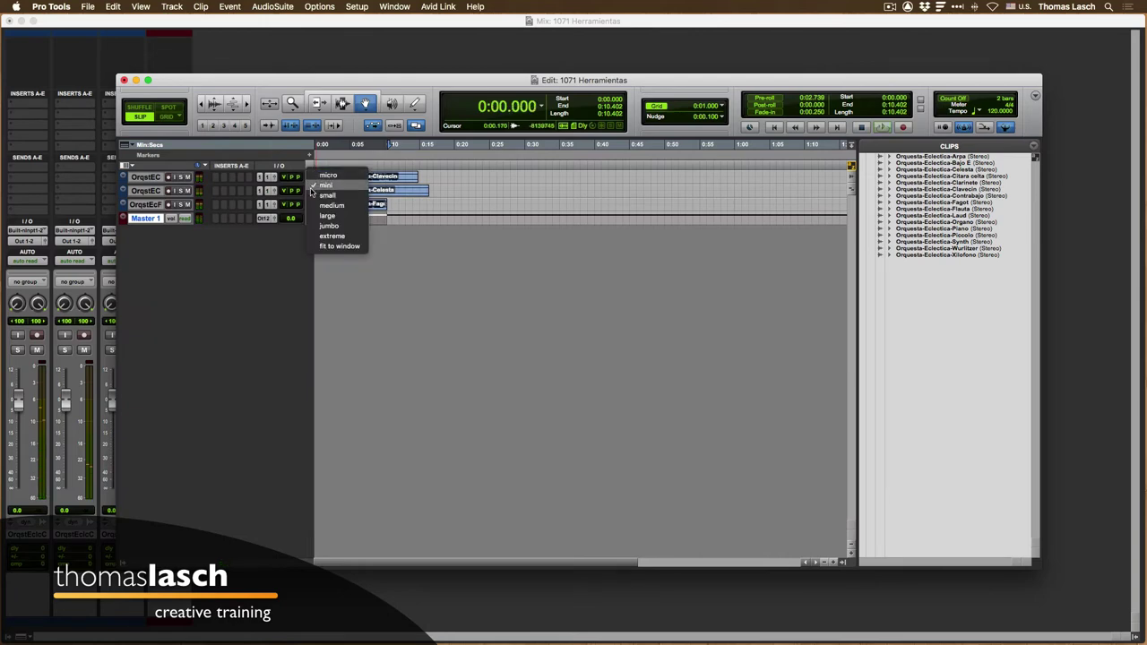
{"action": "left_click", "coordinate": [330, 205]}
Spread the clips with the Grabber tool, starting Clavecin at about 0:24.7, Celesta at about 0:53.2 and Fagot at about 0:11.3.
{"action": "left_click_drag", "start_coordinate": [383, 208], "coordinate": [547, 207]}
{"action": "left_click_drag", "start_coordinate": [388, 277], "coordinate": [717, 264]}
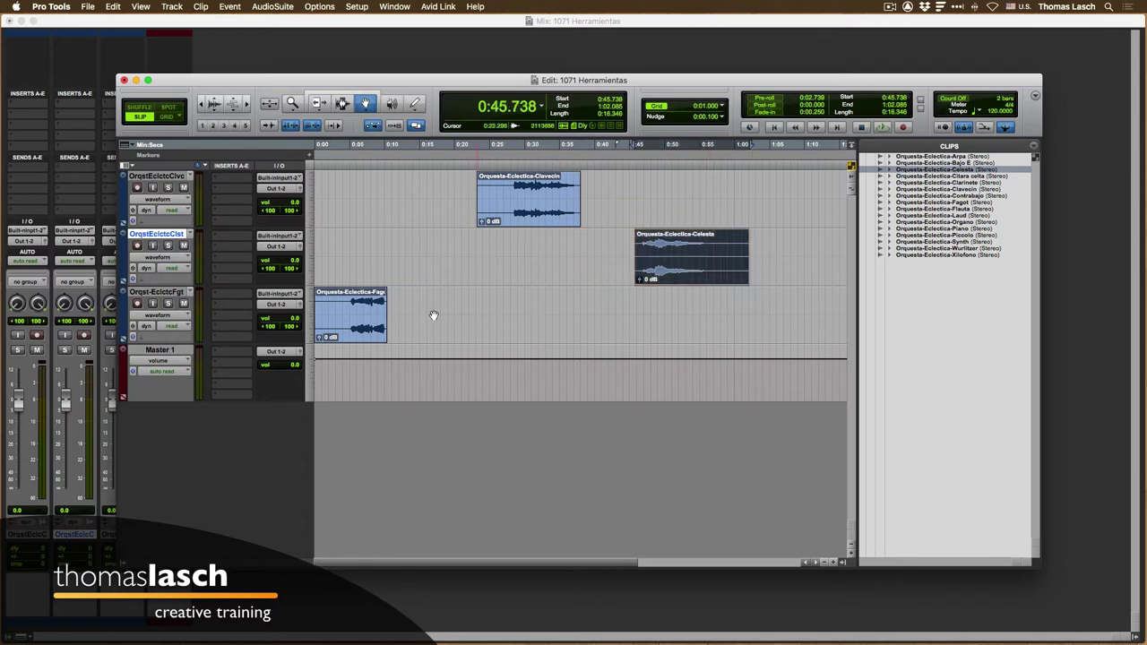
{"action": "left_click_drag", "start_coordinate": [349, 328], "coordinate": [420, 314]}
{"action": "left_click_drag", "start_coordinate": [709, 256], "coordinate": [702, 257]}
{"action": "left_click_drag", "start_coordinate": [515, 211], "coordinate": [543, 217]}
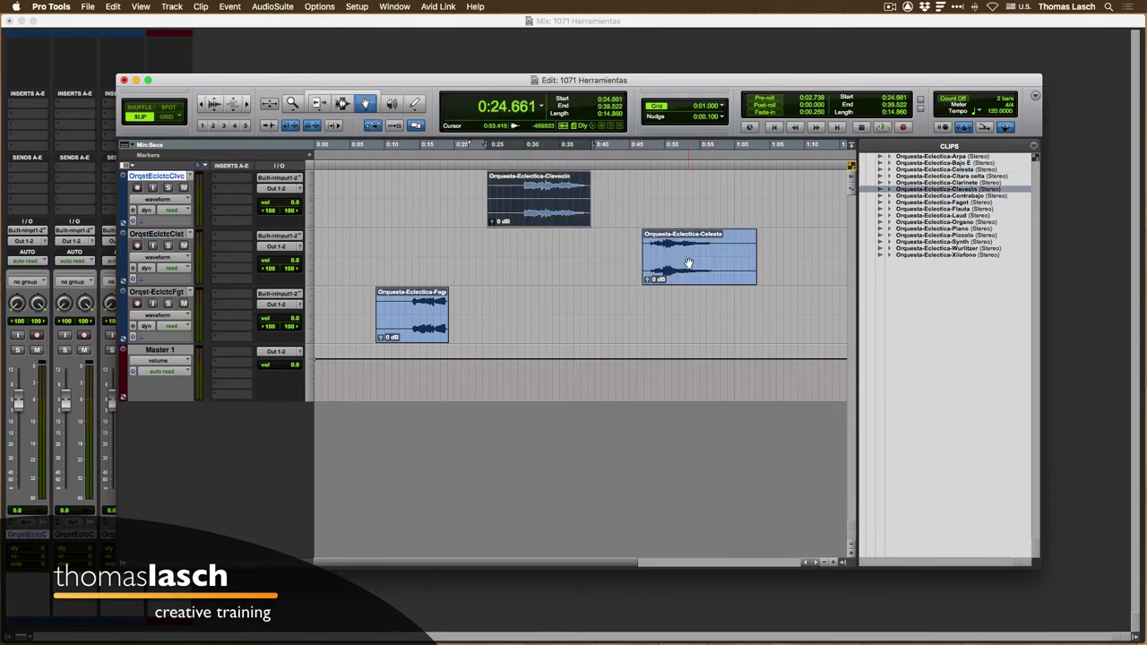
{"action": "left_click_drag", "start_coordinate": [691, 264], "coordinate": [764, 263]}
{"action": "left_click_drag", "start_coordinate": [412, 314], "coordinate": [430, 313]}
Magnify the Clavecin clip around 0:30 with the Zoomer tool and zoom back out to show all clips.
{"action": "left_click", "coordinate": [292, 104]}
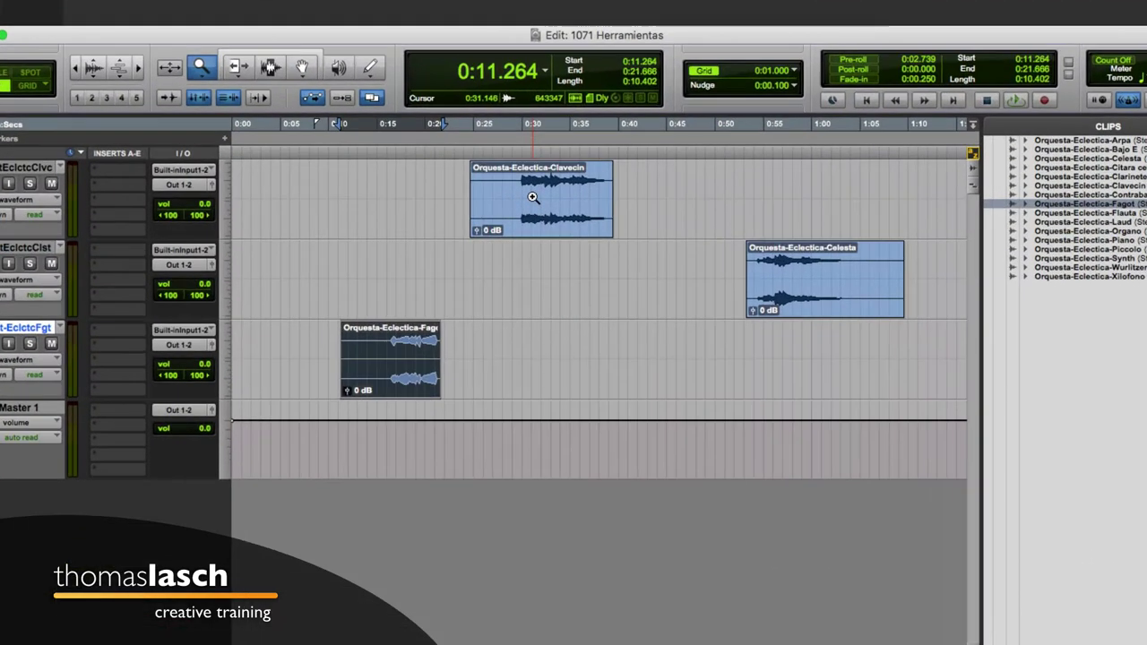
{"action": "left_click", "coordinate": [532, 198]}
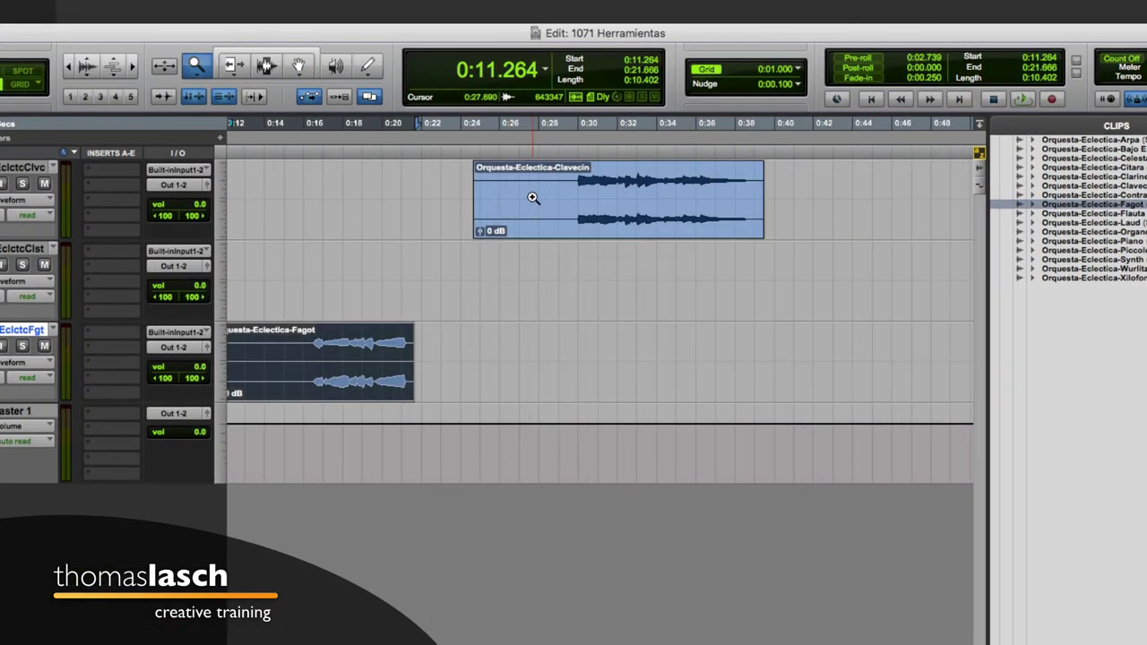
{"action": "left_click", "coordinate": [559, 195]}
{"action": "left_click_drag", "start_coordinate": [529, 192], "coordinate": [749, 195]}
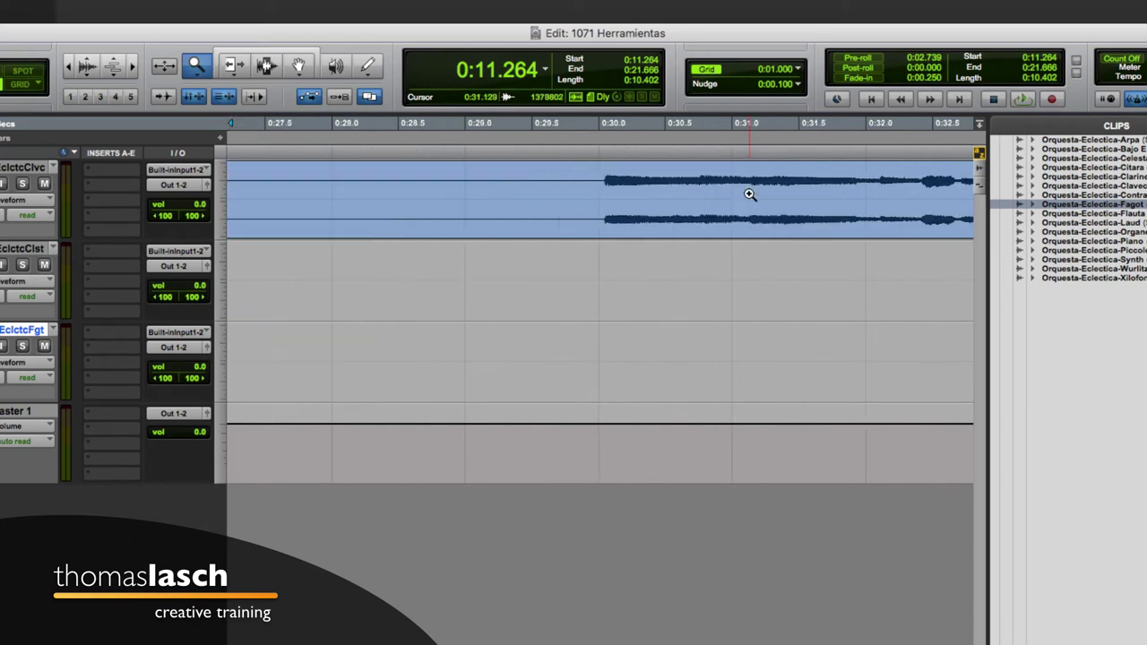
{"action": "left_click", "coordinate": [648, 194], "text": "alt"}
{"action": "left_click", "coordinate": [649, 193], "text": "alt"}
{"action": "left_click", "coordinate": [648, 194], "text": "alt"}
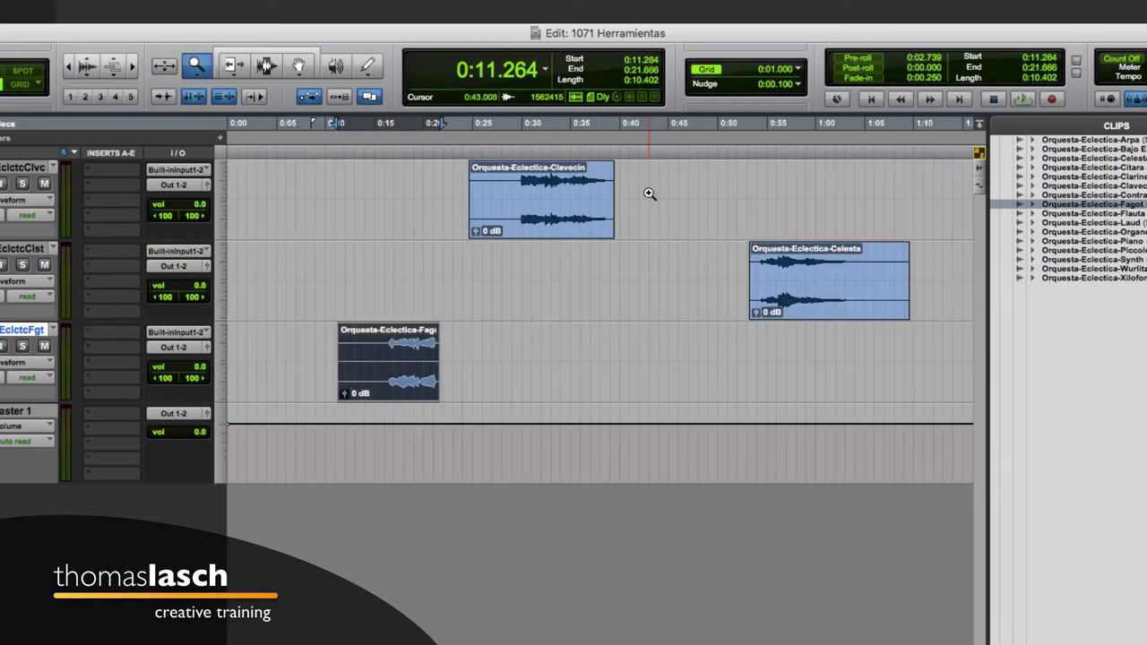
Enlarge the Clavecin track and use the Trimmer to start Clavecin at about 0:29.7, end Celesta at about 1:04.3 and start Fagot at about 0:16.0.
{"action": "left_click", "coordinate": [238, 70]}
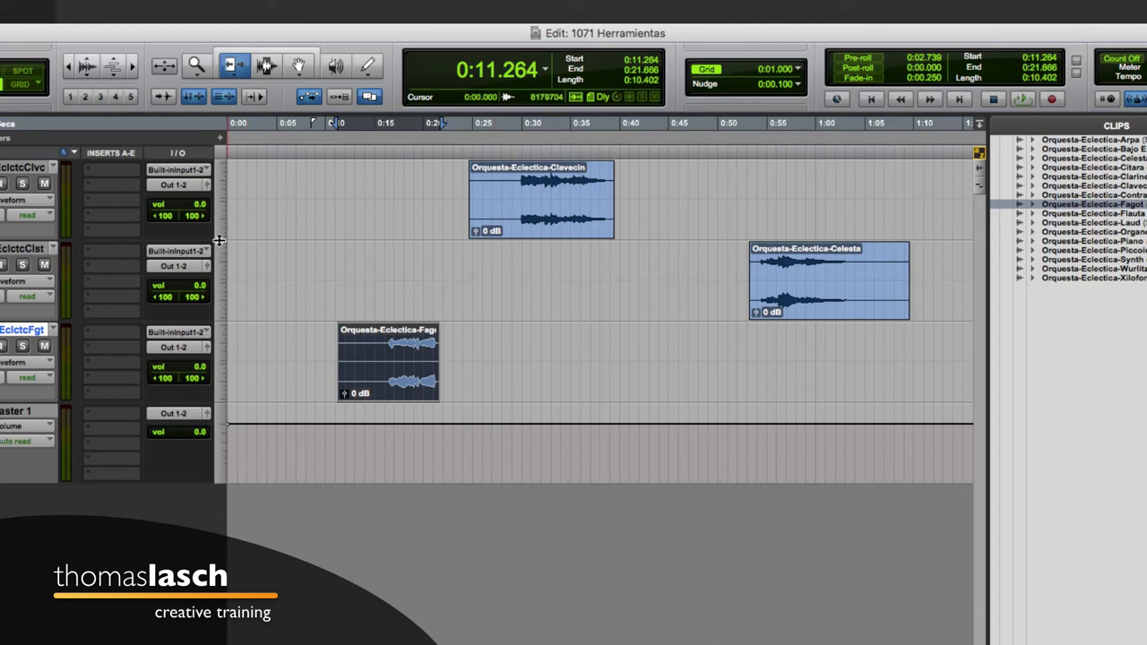
{"action": "left_click_drag", "start_coordinate": [219, 240], "coordinate": [219, 303]}
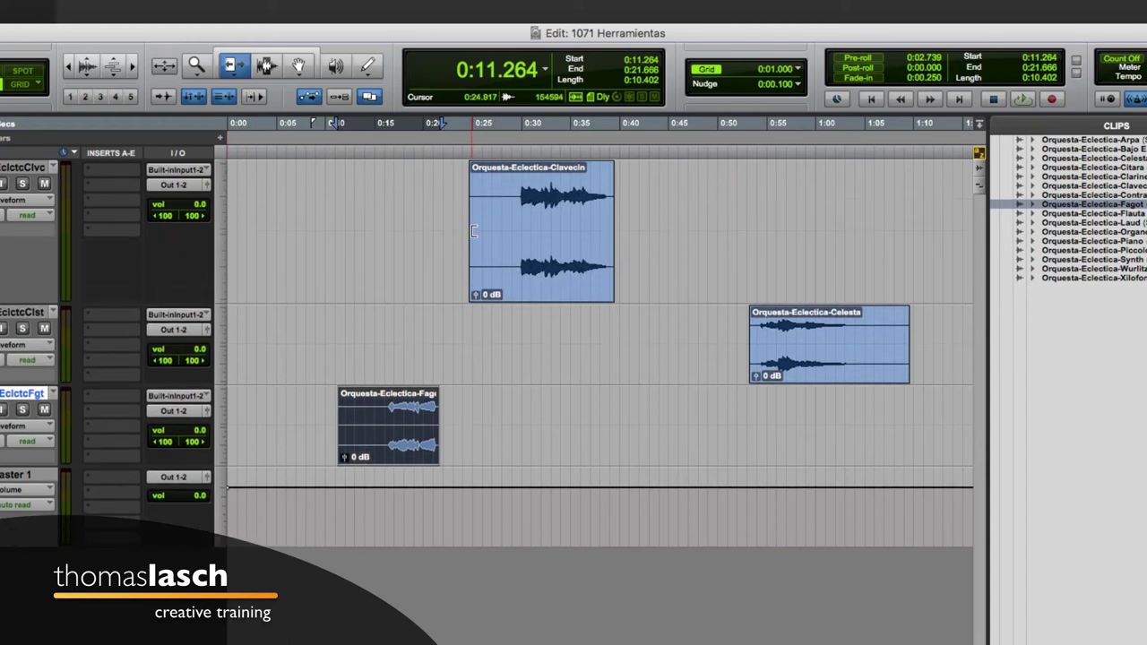
{"action": "left_click_drag", "start_coordinate": [474, 231], "coordinate": [521, 231]}
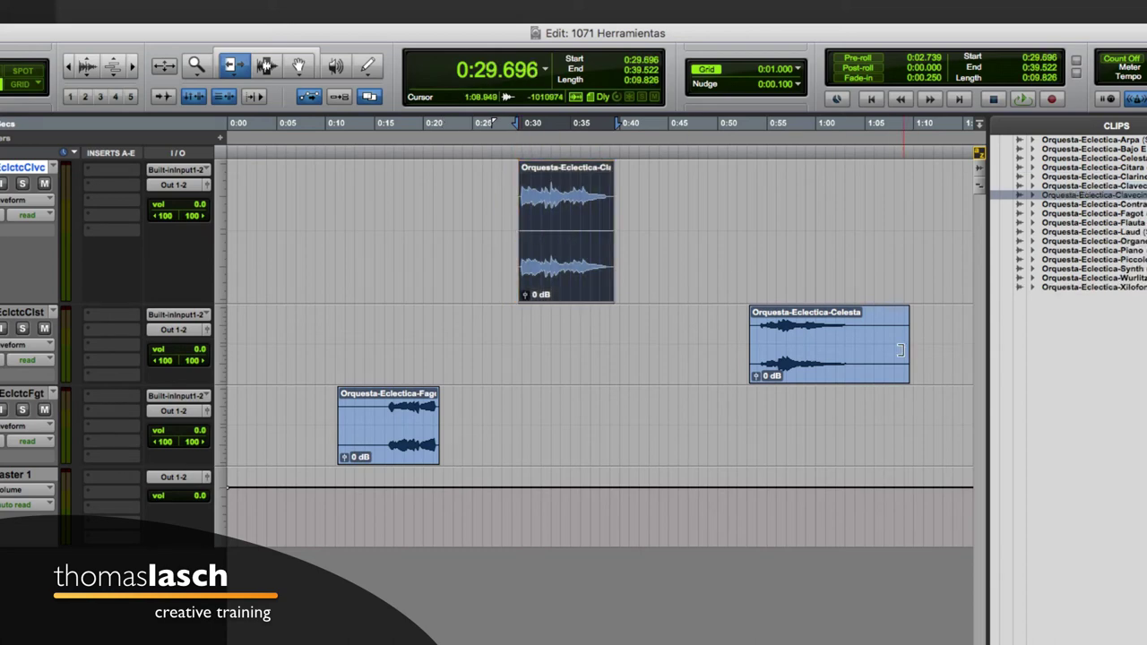
{"action": "left_click_drag", "start_coordinate": [900, 350], "coordinate": [856, 350]}
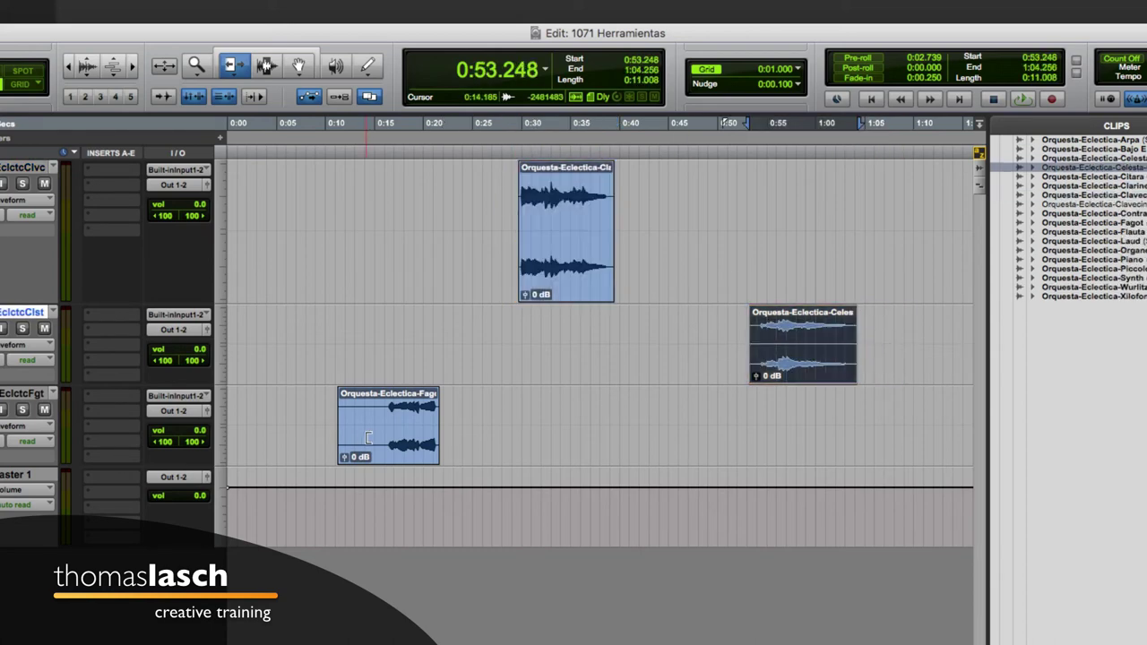
{"action": "left_click_drag", "start_coordinate": [367, 436], "coordinate": [387, 423]}
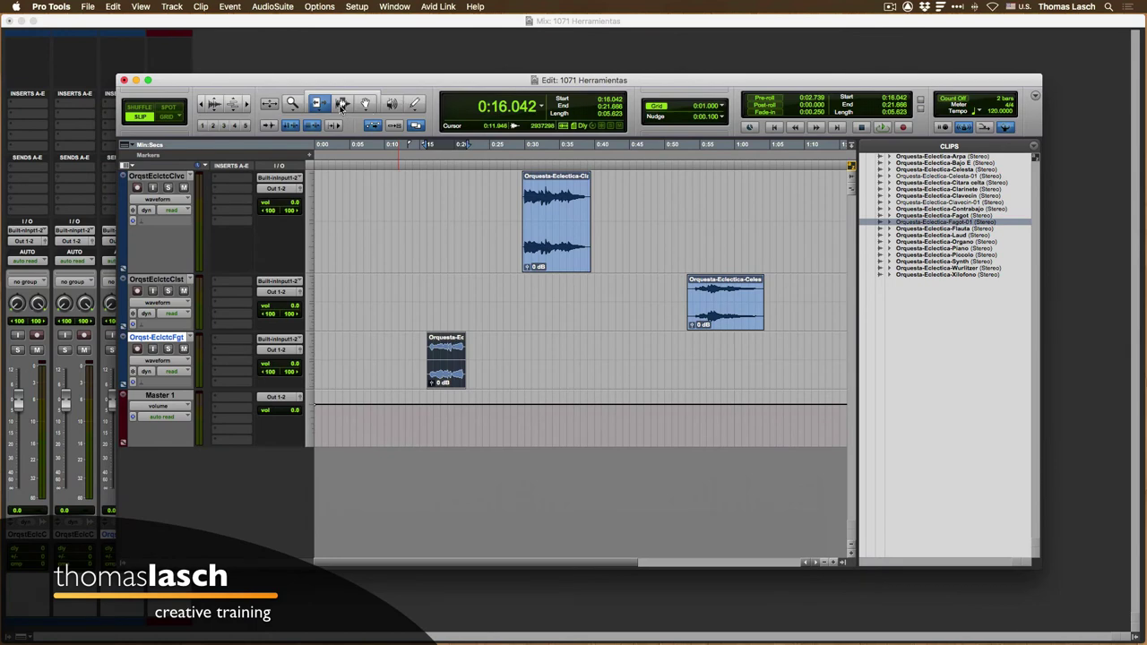
Copy about 3.7 seconds of the Clavecin clip from 0:31.4 with the Selector and paste it on the same track at about 0:56.5.
{"action": "left_click", "coordinate": [341, 105]}
{"action": "left_click_drag", "start_coordinate": [533, 214], "coordinate": [561, 213]}
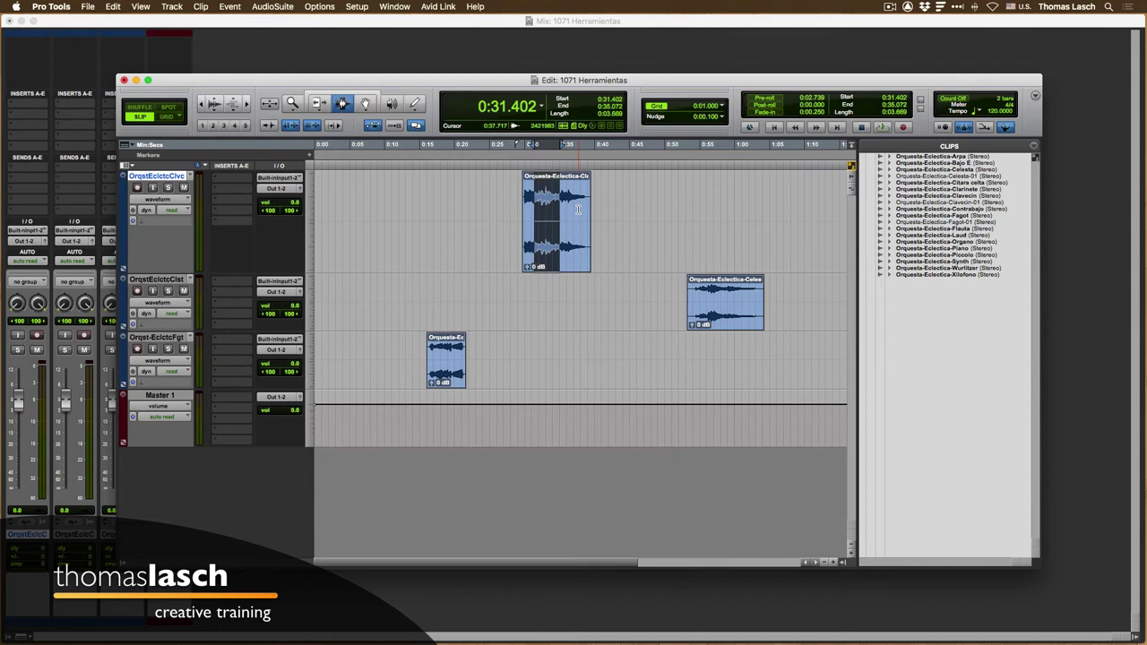
{"action": "key", "text": "super+c"}
{"action": "left_click", "coordinate": [710, 196]}
{"action": "key", "text": "super+v"}
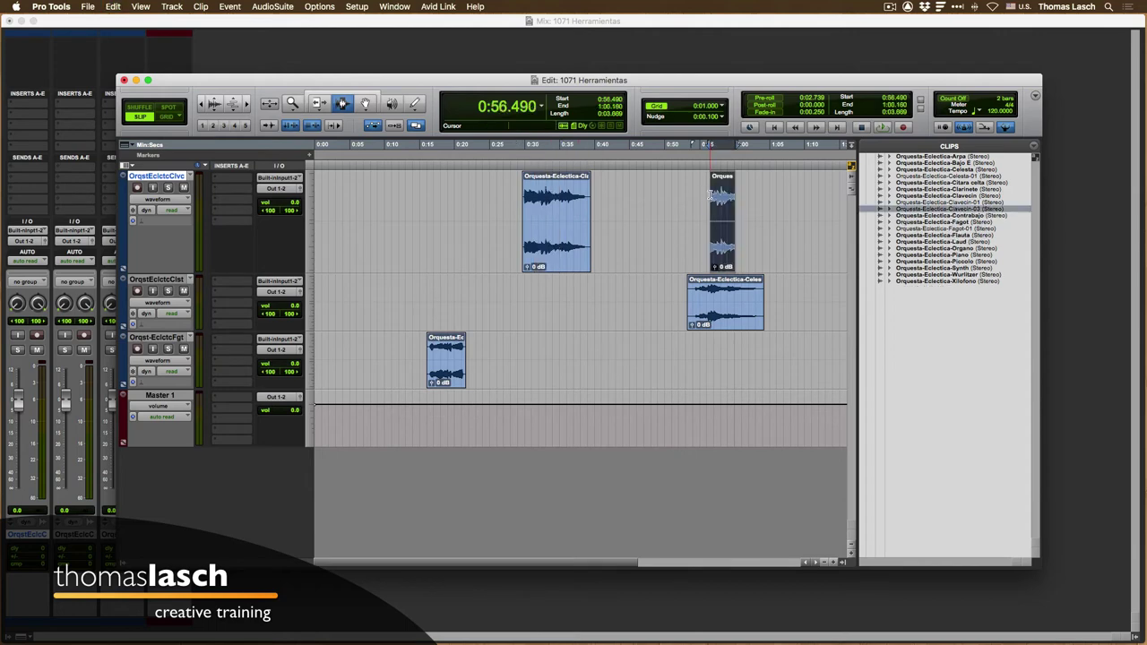
Make the Clavecin track taller and audition the pasted clip up to about 0:58.07 with the Scrubber tool.
{"action": "left_click", "coordinate": [392, 105]}
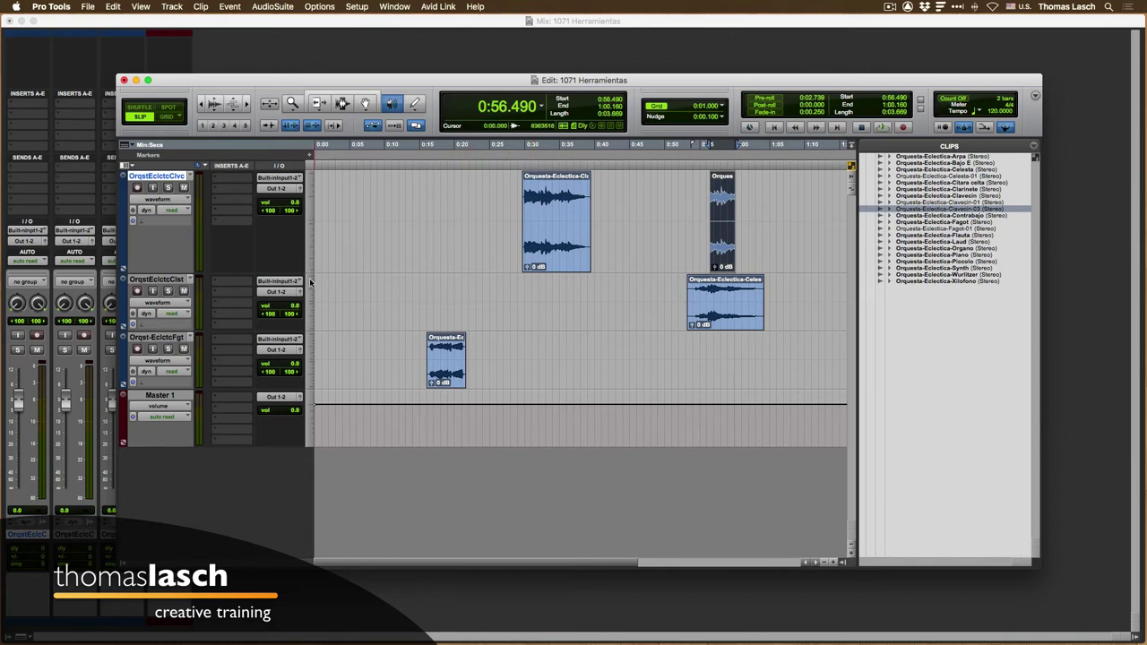
{"action": "left_click_drag", "start_coordinate": [310, 274], "coordinate": [315, 335]}
{"action": "key", "text": "super+bracketright"}
{"action": "key", "text": "super+bracketright"}
{"action": "key", "text": "super+bracketright"}
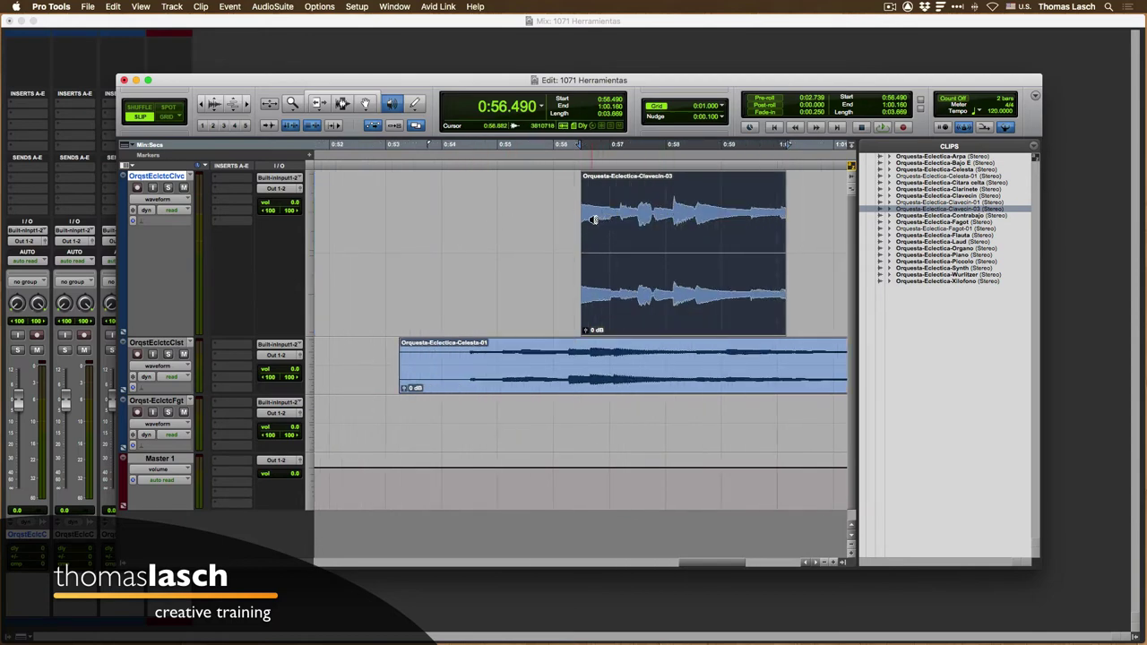
{"action": "left_click_drag", "start_coordinate": [593, 220], "coordinate": [669, 219]}
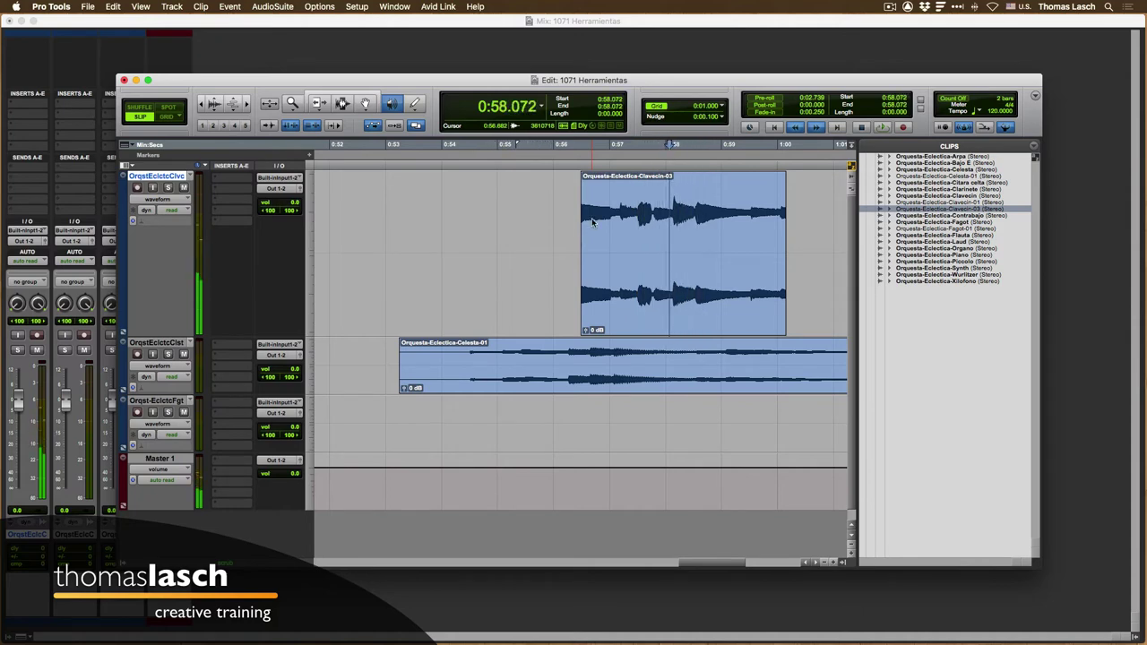
Scrub the pasted Clavecin clip again at a closer zoom, ending at about 0:58.2.
{"action": "key", "text": "t"}
{"action": "key", "text": "t"}
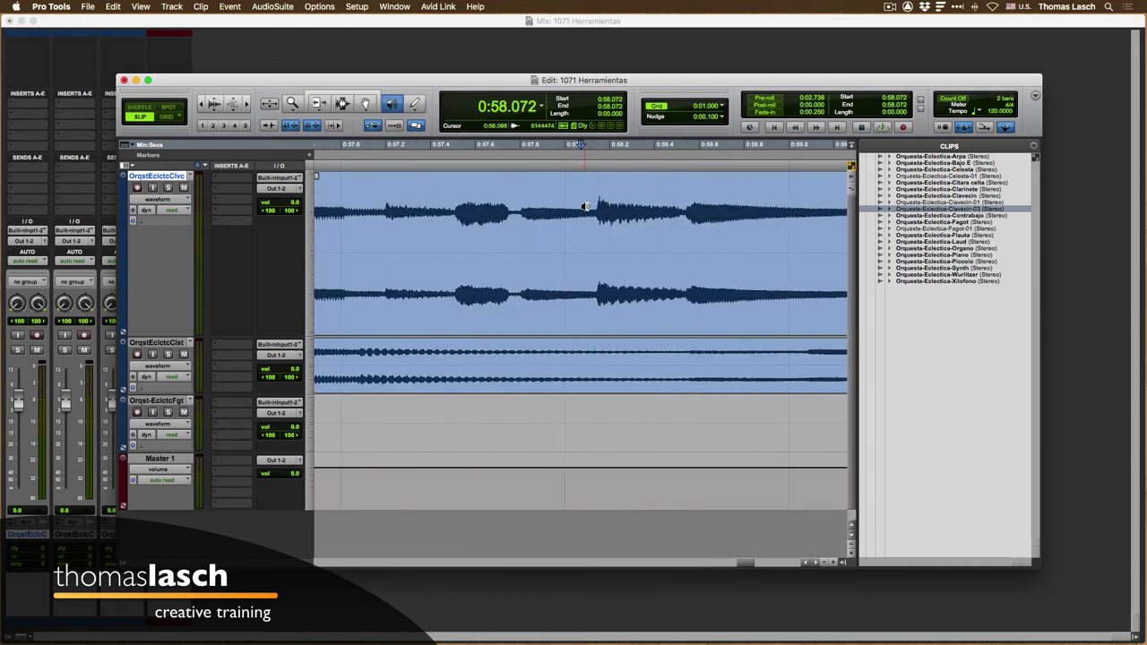
{"action": "left_click_drag", "start_coordinate": [497, 214], "coordinate": [611, 214]}
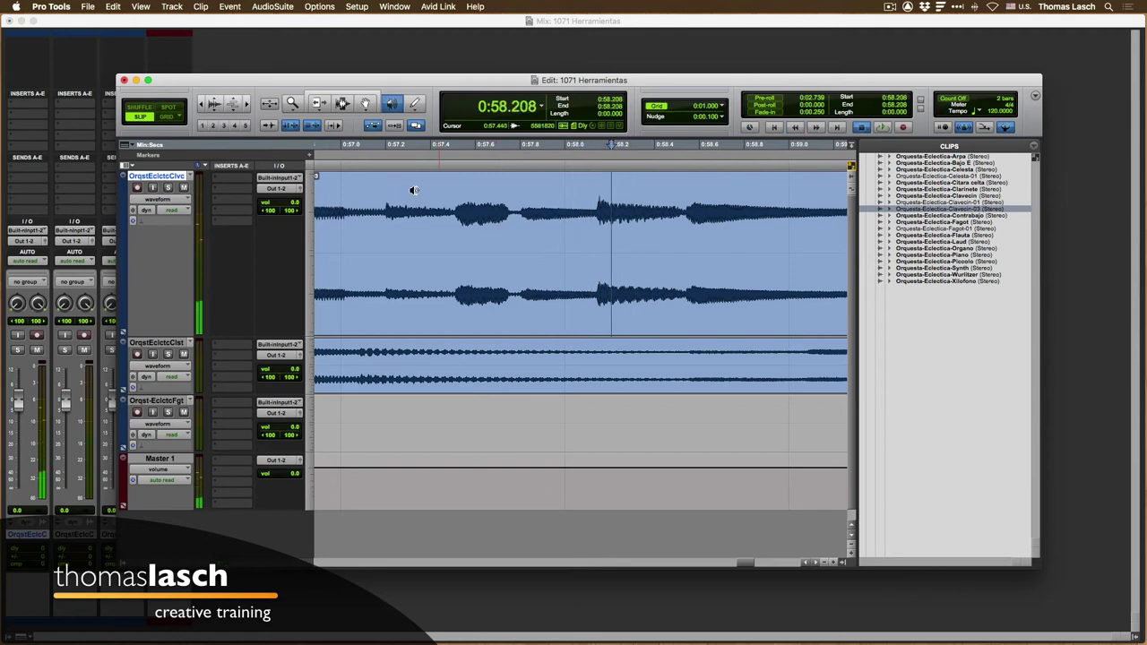
Try redrawing the upper Clavecin waveform around 0:58.208 with the Pencil tool at near-sample zoom, and undo the edit.
{"action": "left_click", "coordinate": [415, 105]}
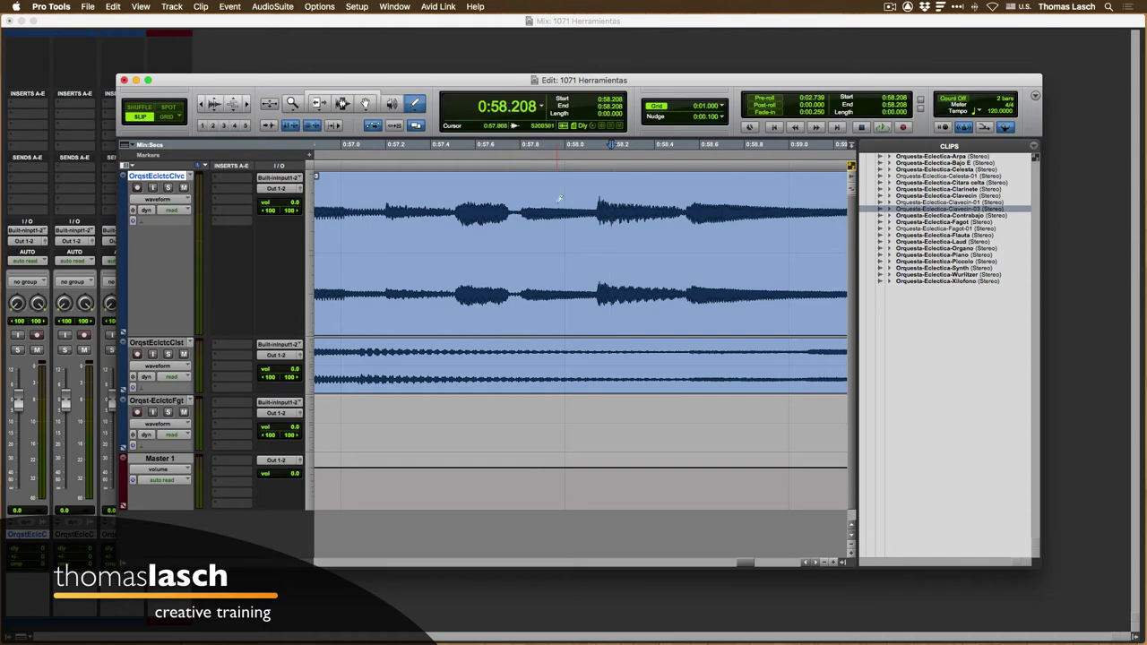
{"action": "left_click", "coordinate": [247, 104]}
{"action": "left_click", "coordinate": [248, 105]}
{"action": "left_click", "coordinate": [247, 105]}
{"action": "left_click", "coordinate": [248, 105]}
{"action": "left_click", "coordinate": [248, 105]}
{"action": "left_click", "coordinate": [248, 105]}
{"action": "left_click", "coordinate": [249, 105]}
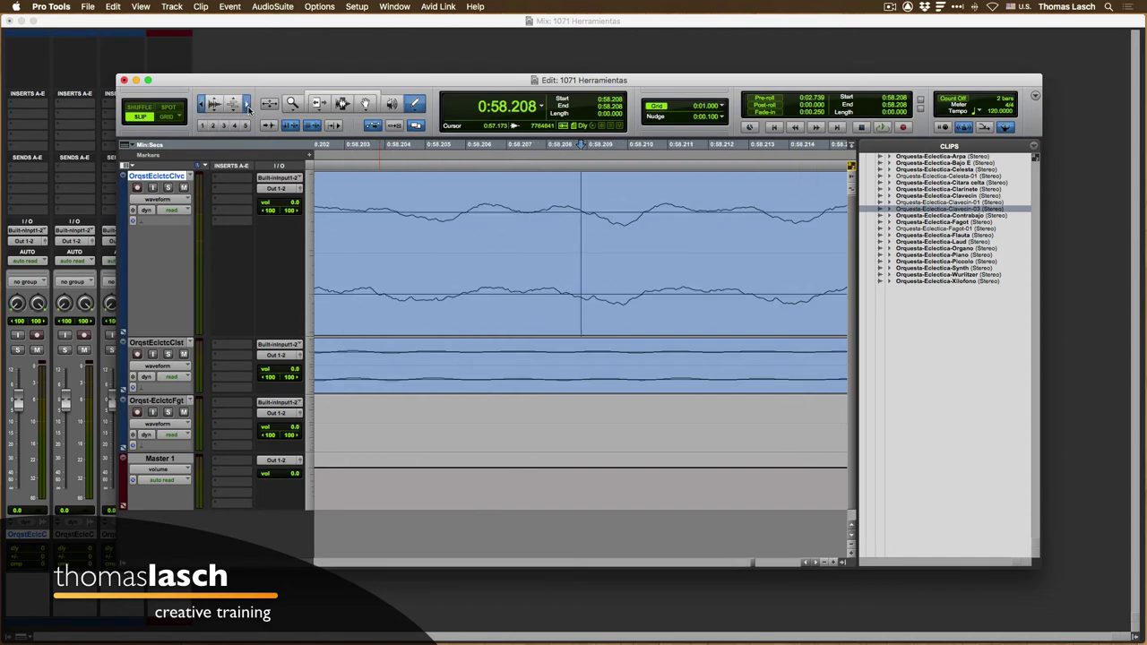
{"action": "left_click", "coordinate": [249, 105]}
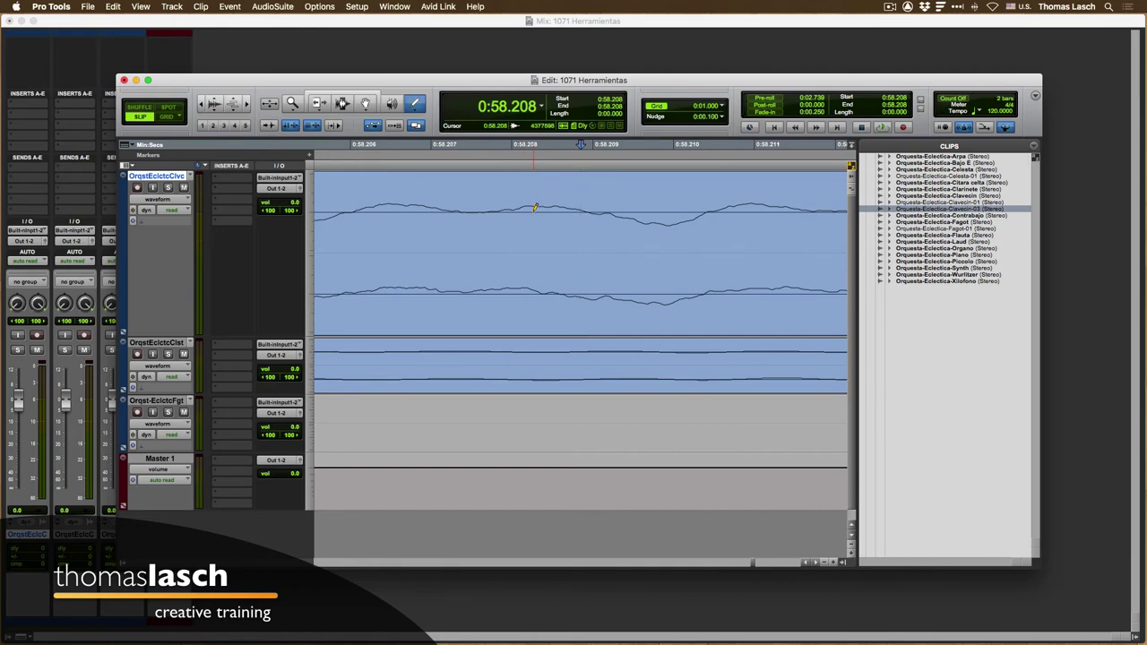
{"action": "left_click_drag", "start_coordinate": [507, 202], "coordinate": [584, 215]}
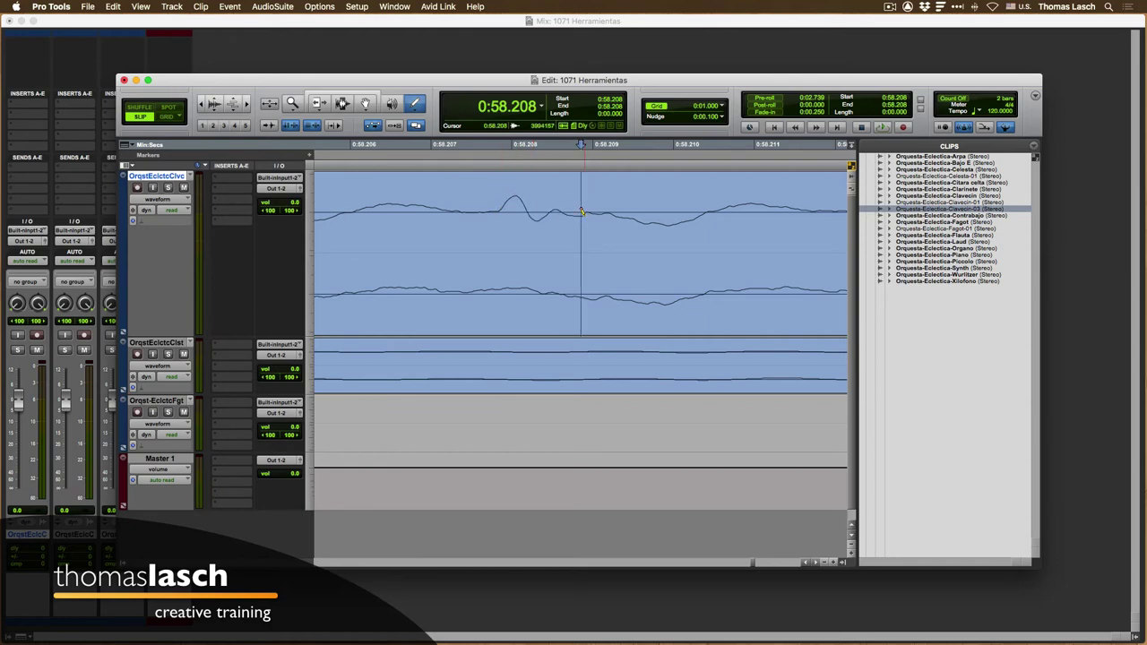
{"action": "key", "text": "super+z"}
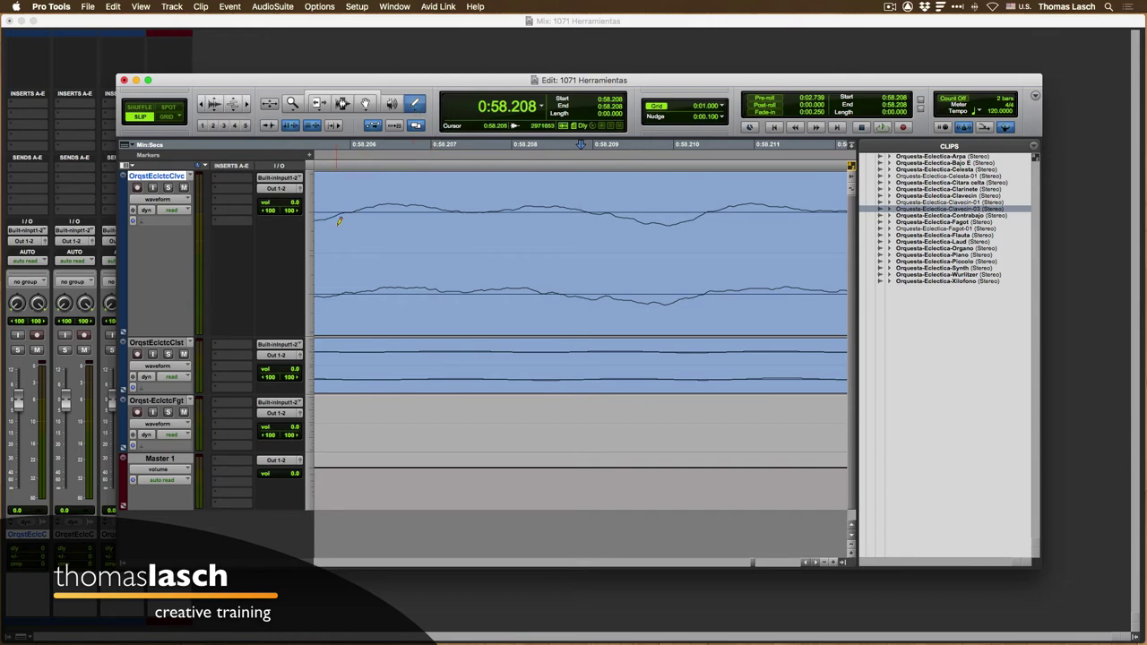
Switch the Clavecin track's view from waveform to volume, with the clip's wider waveform back in view.
{"action": "key", "text": "r"}
{"action": "key", "text": "r"}
{"action": "key", "text": "r"}
{"action": "key", "text": "r"}
{"action": "key", "text": "r"}
{"action": "key", "text": "r"}
{"action": "key", "text": "r"}
{"action": "key", "text": "r"}
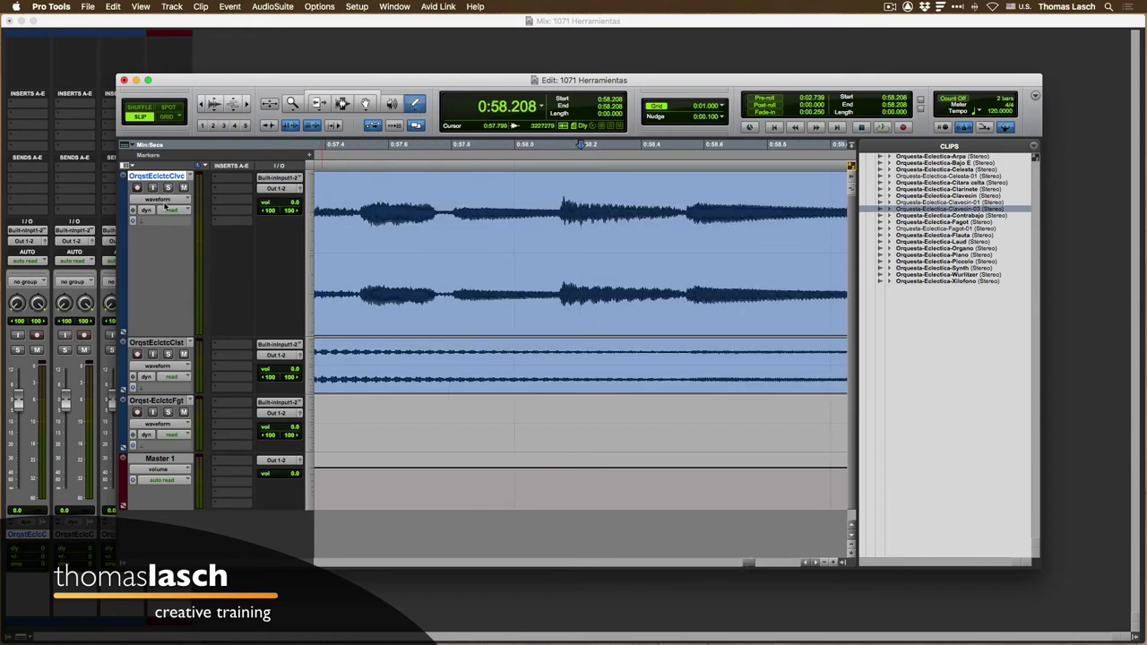
{"action": "left_click", "coordinate": [163, 199]}
{"action": "left_click", "coordinate": [161, 211]}
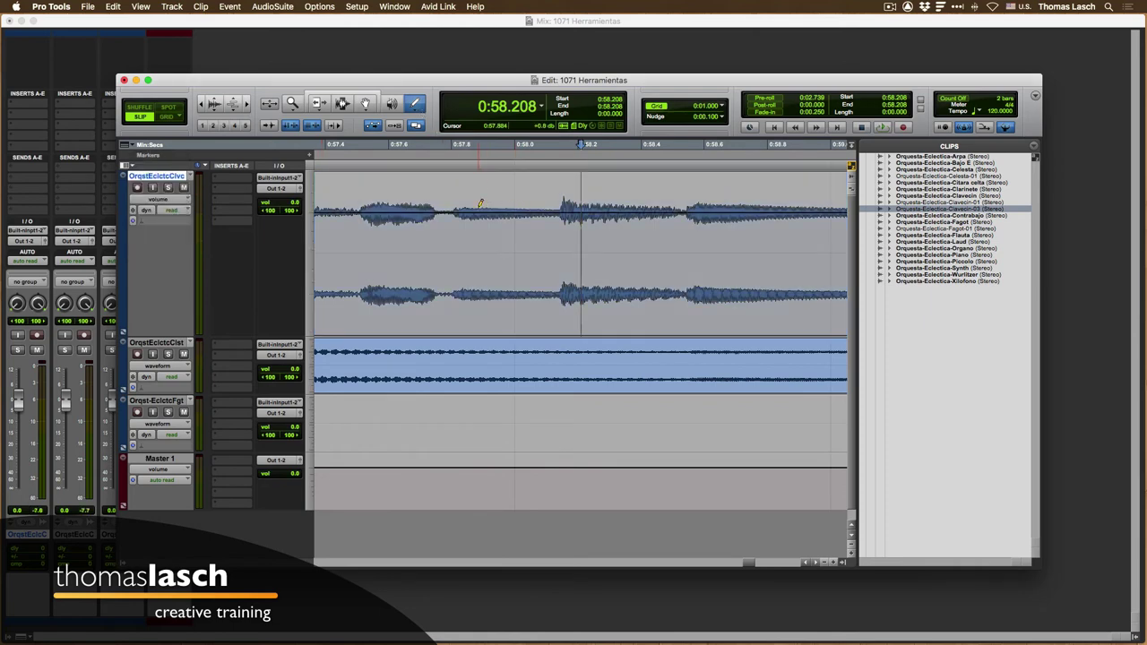
Try drawing a volume automation curve on the Clavecin track from about 0:57.9 to 0:58.5 with the Pencil, and undo it.
{"action": "mouse_move", "coordinate": [480, 208]}
{"action": "left_mouse_down"}
{"action": "mouse_move", "coordinate": [610, 249]}
{"action": "mouse_move", "coordinate": [680, 230]}
{"action": "left_mouse_up"}
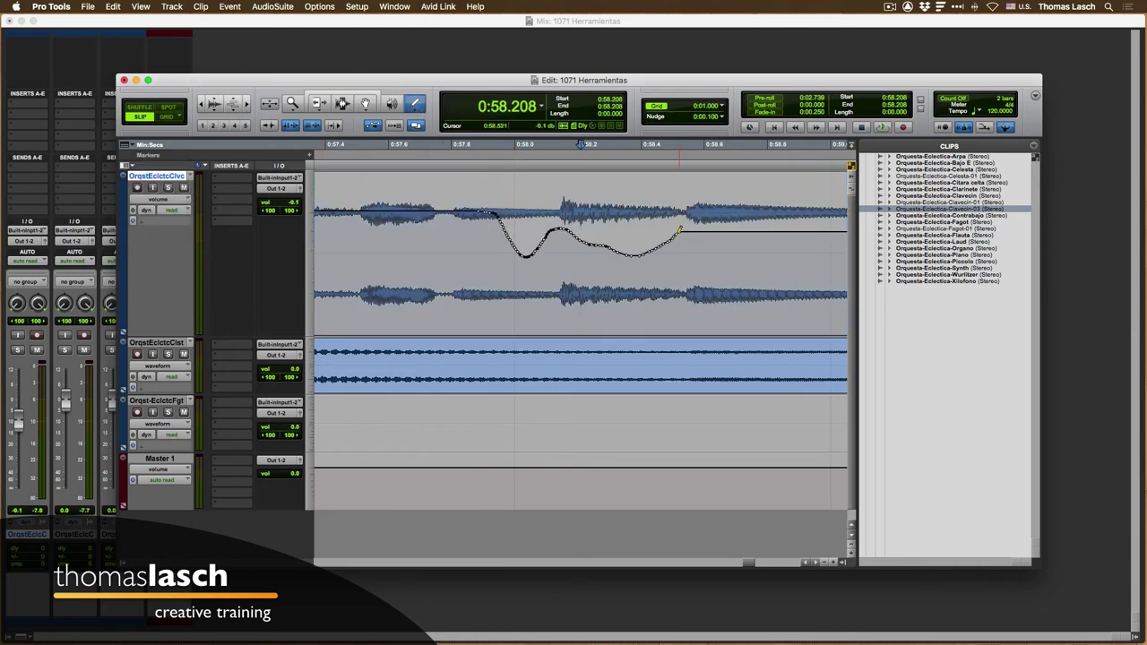
{"action": "key", "text": "super+z"}
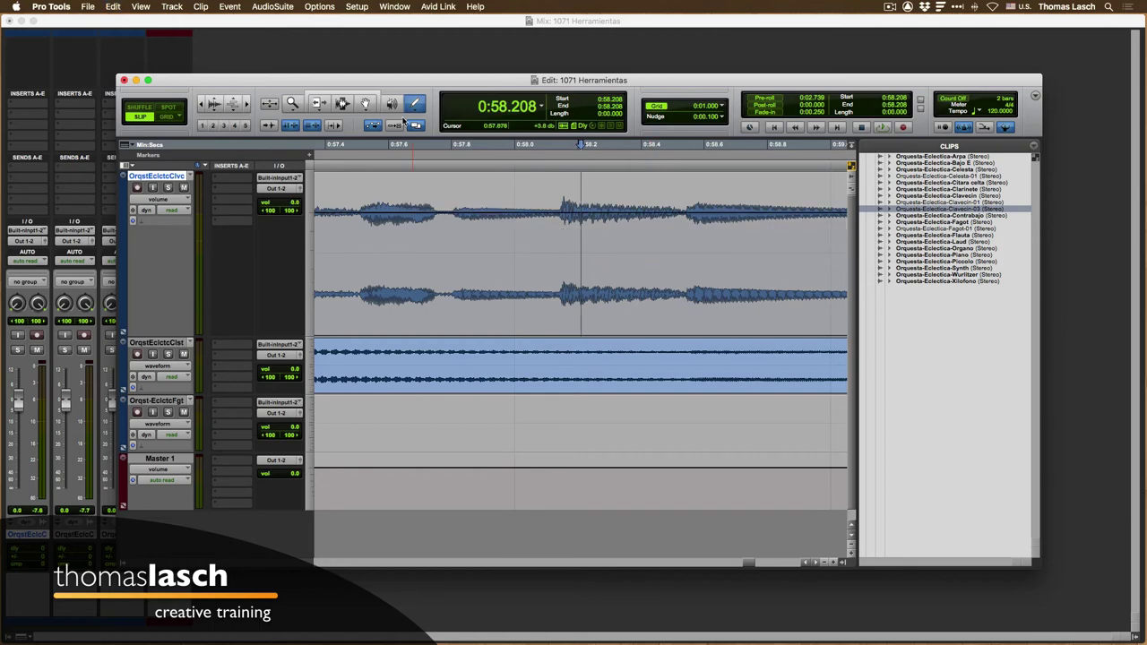
Activate the edit tools one after another: Zoomer, Trimmer, Selector, Grabber, Scrubber and Pencil.
{"action": "left_click", "coordinate": [294, 104]}
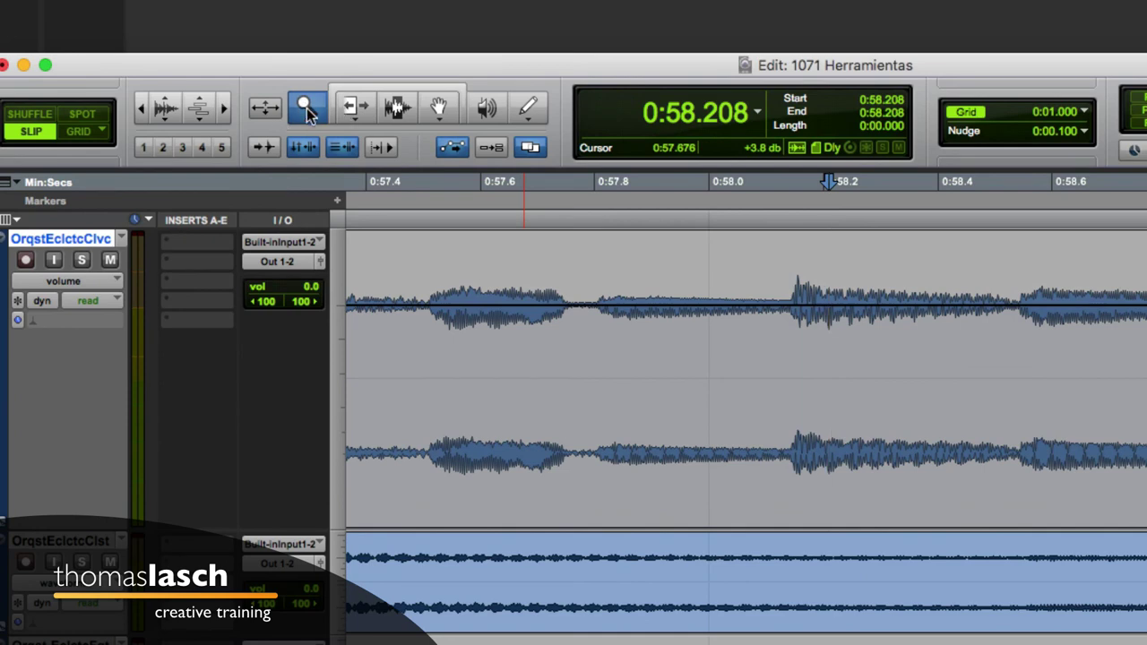
{"action": "left_click", "coordinate": [351, 107]}
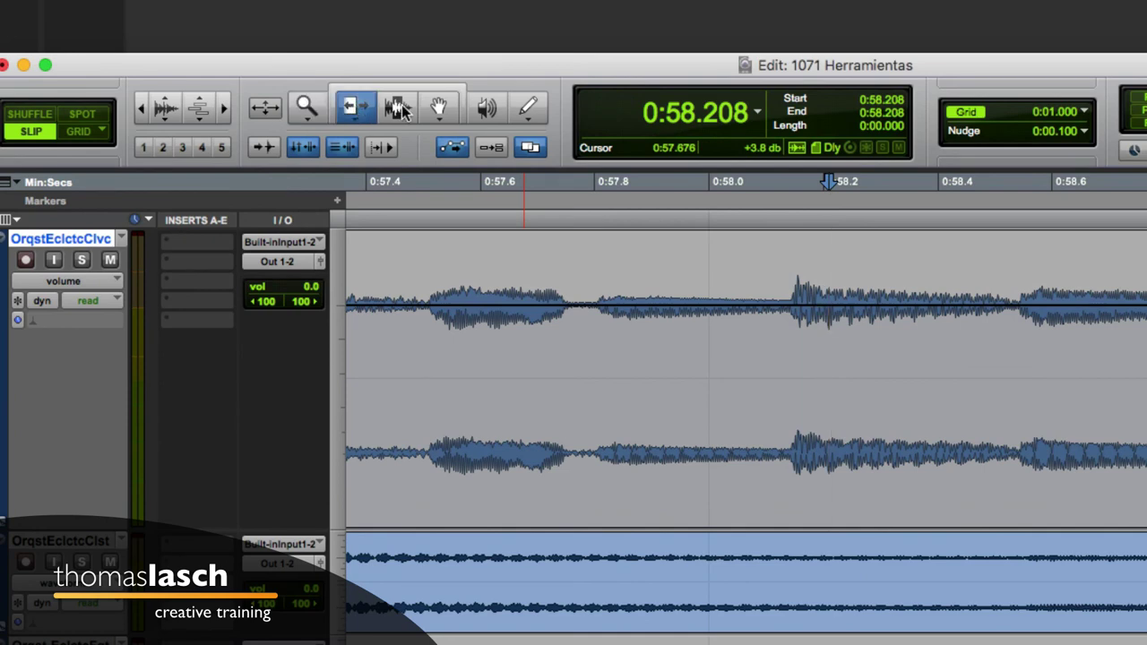
{"action": "left_click", "coordinate": [399, 107]}
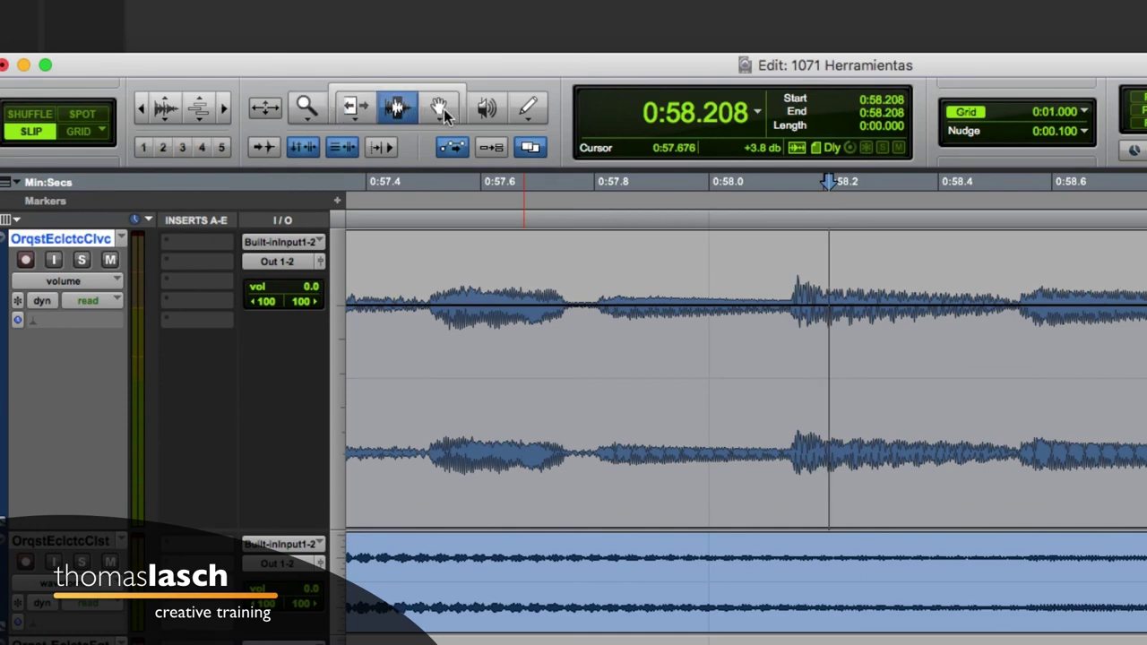
{"action": "left_click", "coordinate": [442, 108]}
{"action": "left_click", "coordinate": [486, 107]}
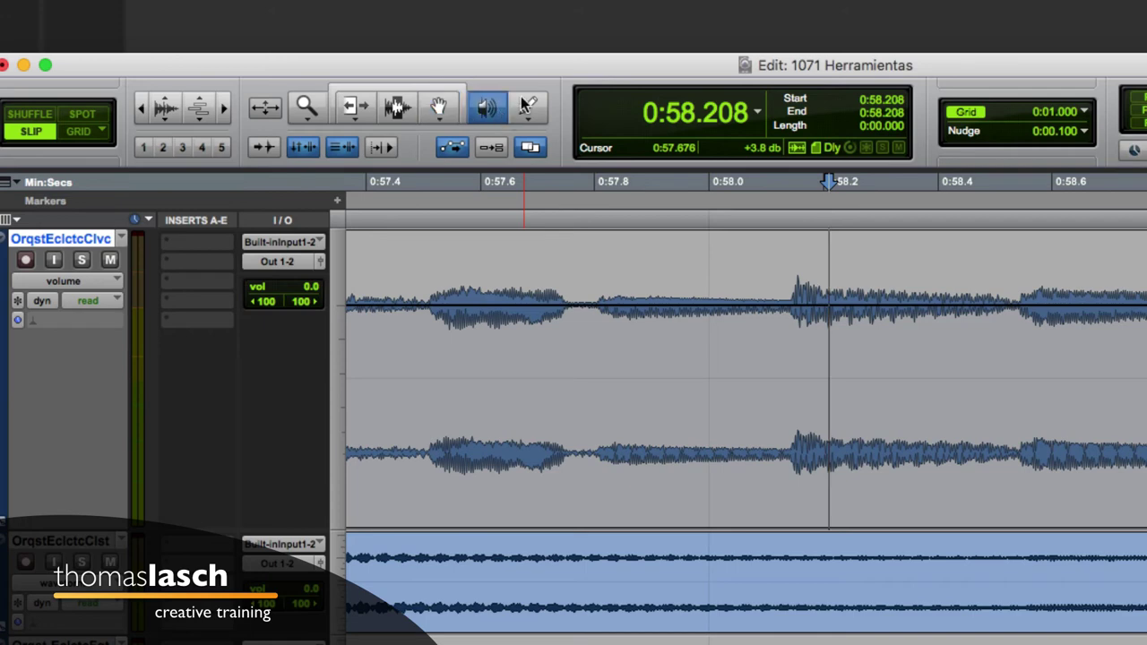
{"action": "left_click", "coordinate": [528, 107]}
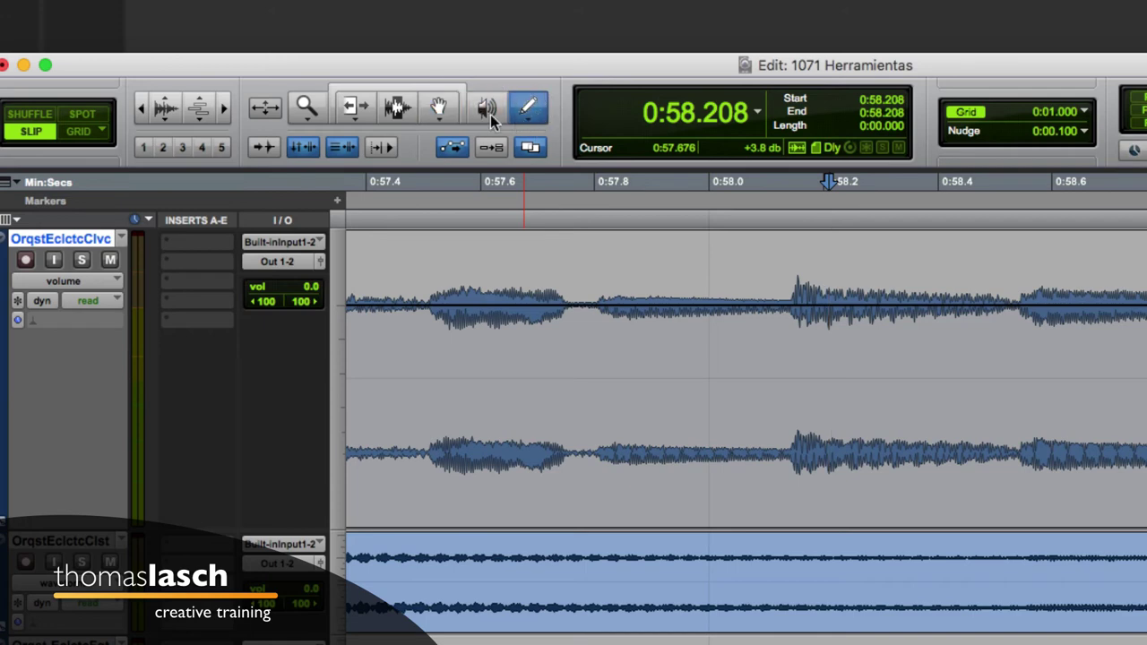
Activate the Smart Tool and switch the Clavecin track's view back to waveform, with the whole clip in view.
{"action": "left_click", "coordinate": [381, 93]}
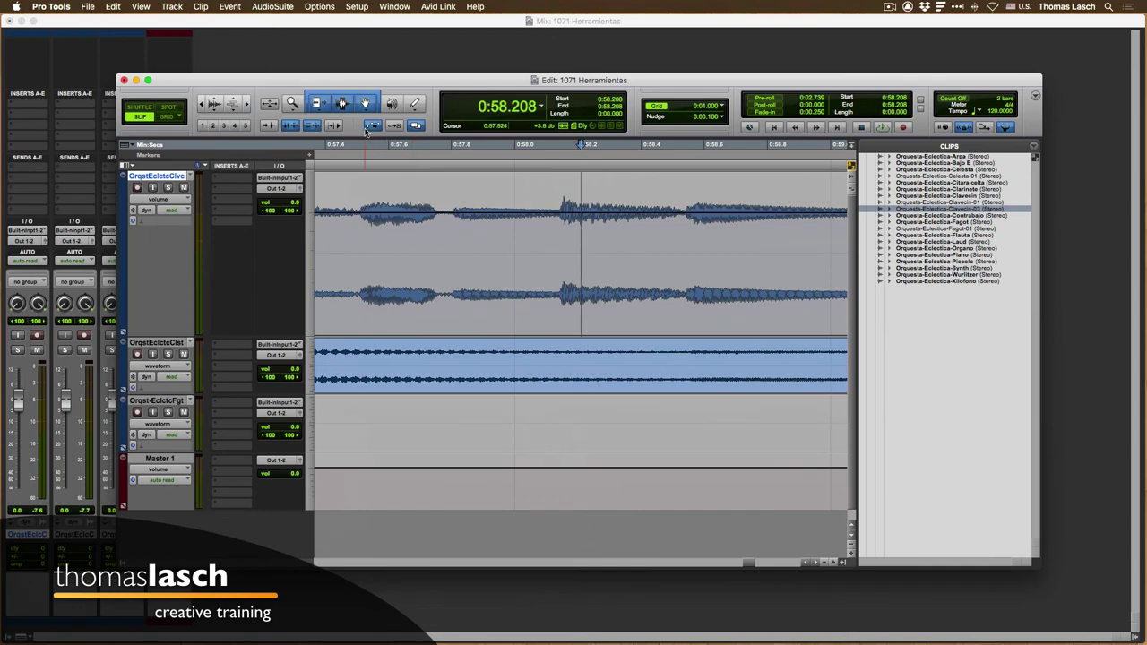
{"action": "left_click", "coordinate": [172, 199]}
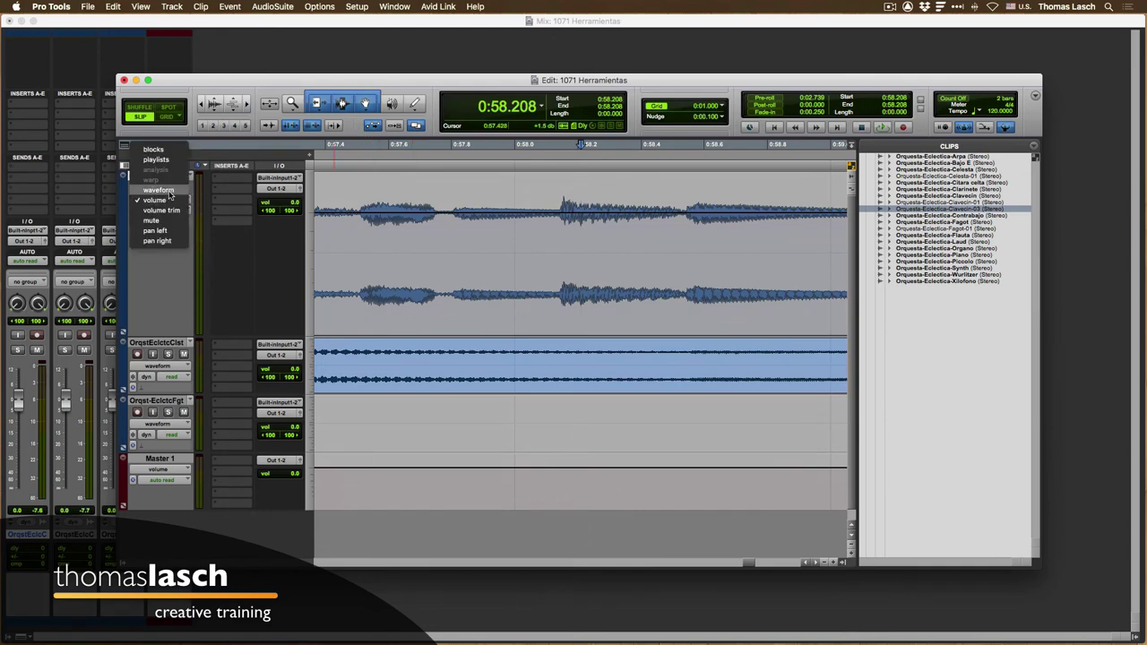
{"action": "left_click", "coordinate": [158, 187]}
{"action": "key", "text": "r"}
{"action": "key", "text": "r"}
{"action": "key", "text": "r"}
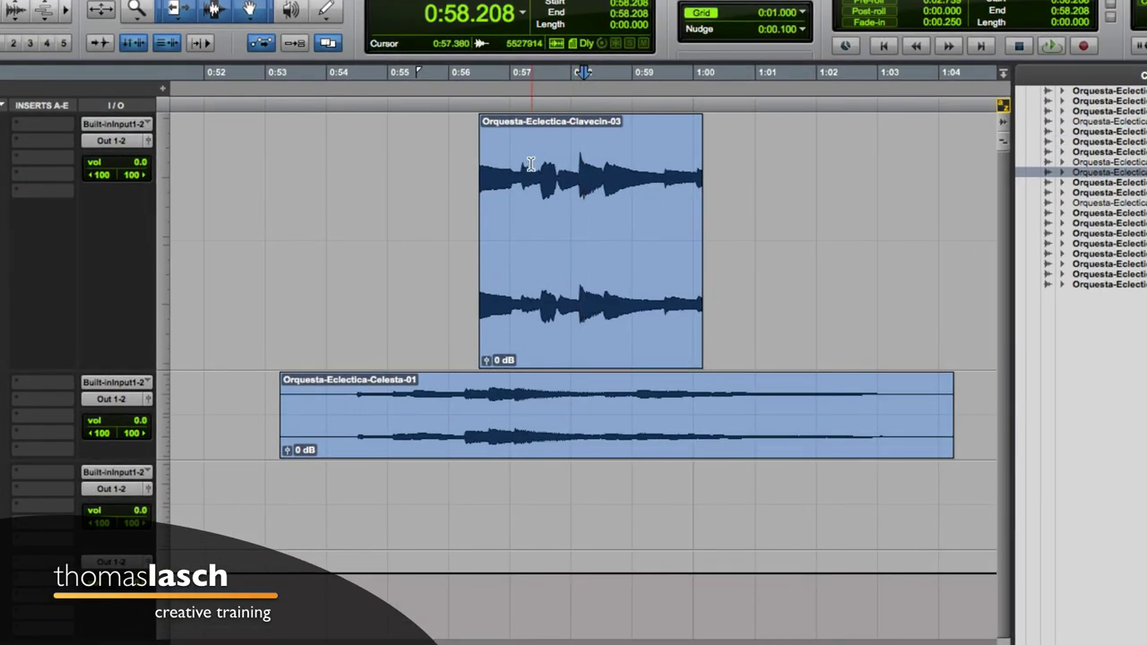
Select the Clavecin clip's passage from 0:57.436 to 0:58.918, and replace that selection with the whole clip.
{"action": "left_click_drag", "start_coordinate": [531, 166], "coordinate": [627, 165]}
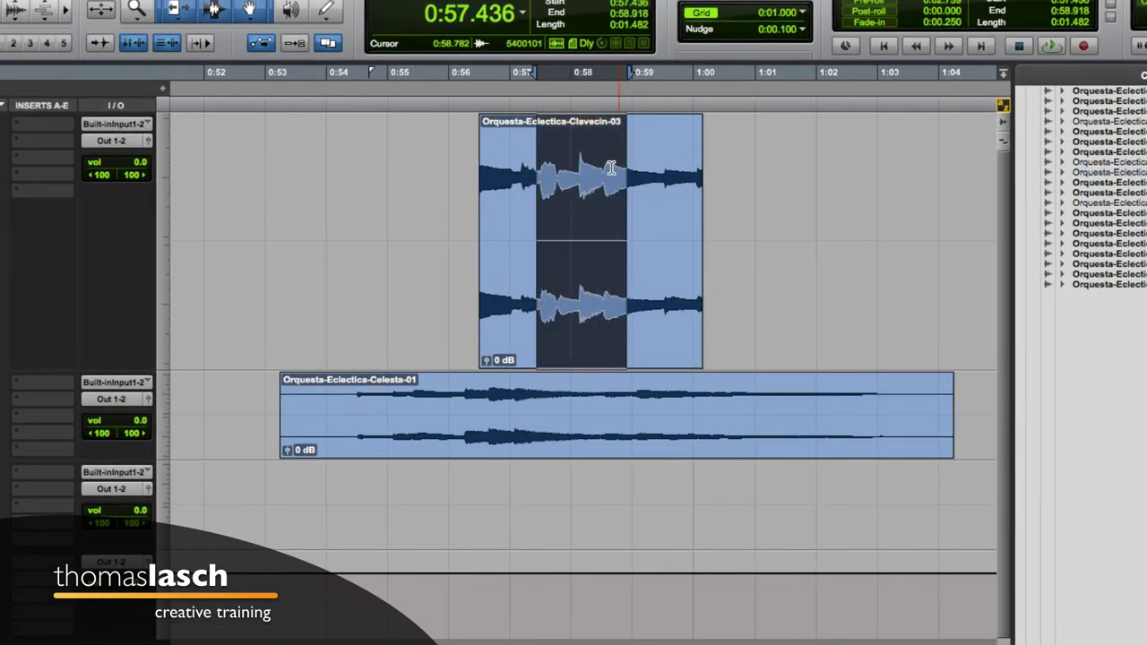
{"action": "left_click", "coordinate": [591, 298]}
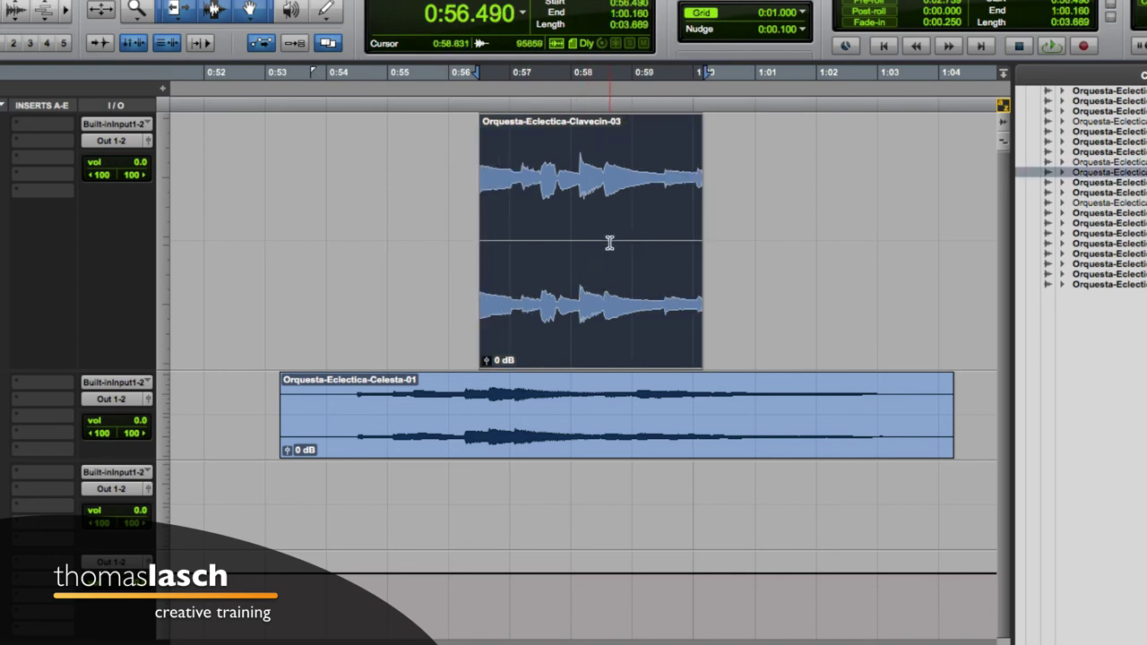
Extend the Clavecin clip at both ends so it runs from 0:55.832 to 1:01.824.
{"action": "left_click_drag", "start_coordinate": [695, 236], "coordinate": [804, 235]}
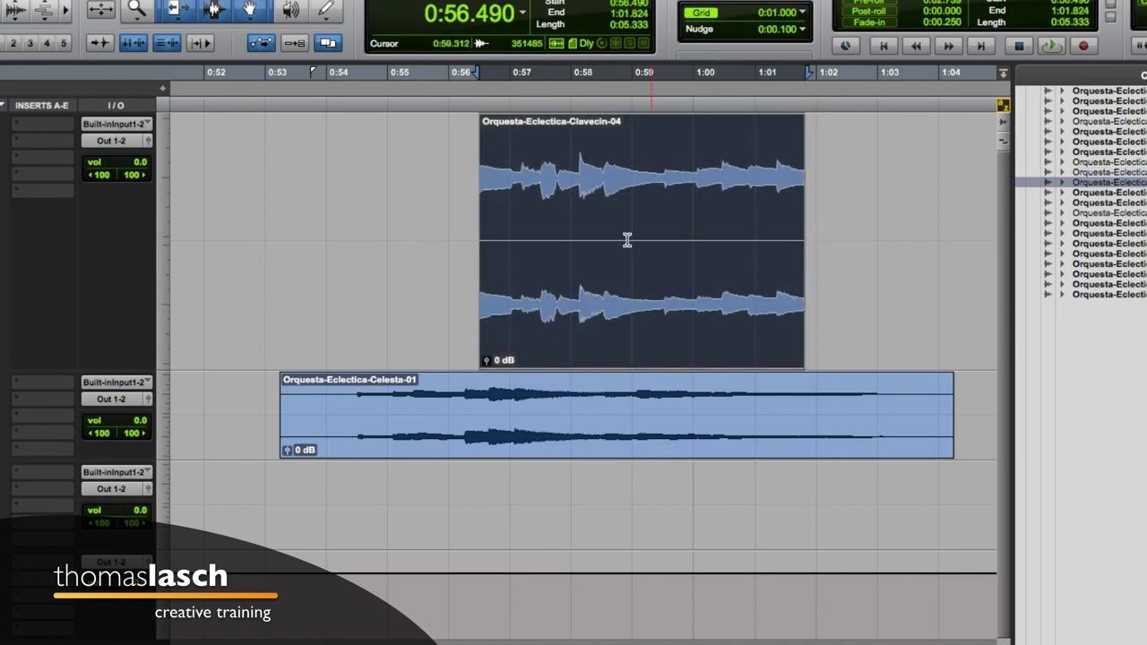
{"action": "left_click_drag", "start_coordinate": [488, 236], "coordinate": [438, 236]}
Add a fade-in of about 0.92 s to the Clavecin clip, and try a fade-out at its end and delete it.
{"action": "left_click_drag", "start_coordinate": [436, 155], "coordinate": [495, 155]}
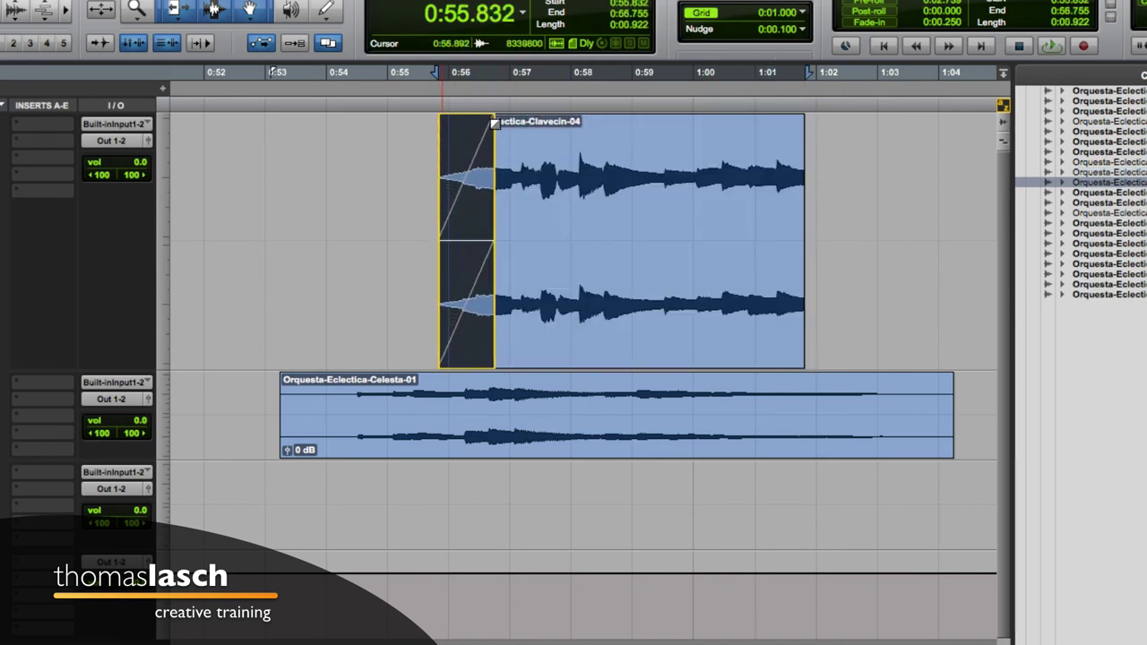
{"action": "left_click_drag", "start_coordinate": [804, 127], "coordinate": [749, 179]}
{"action": "key", "text": "Delete"}
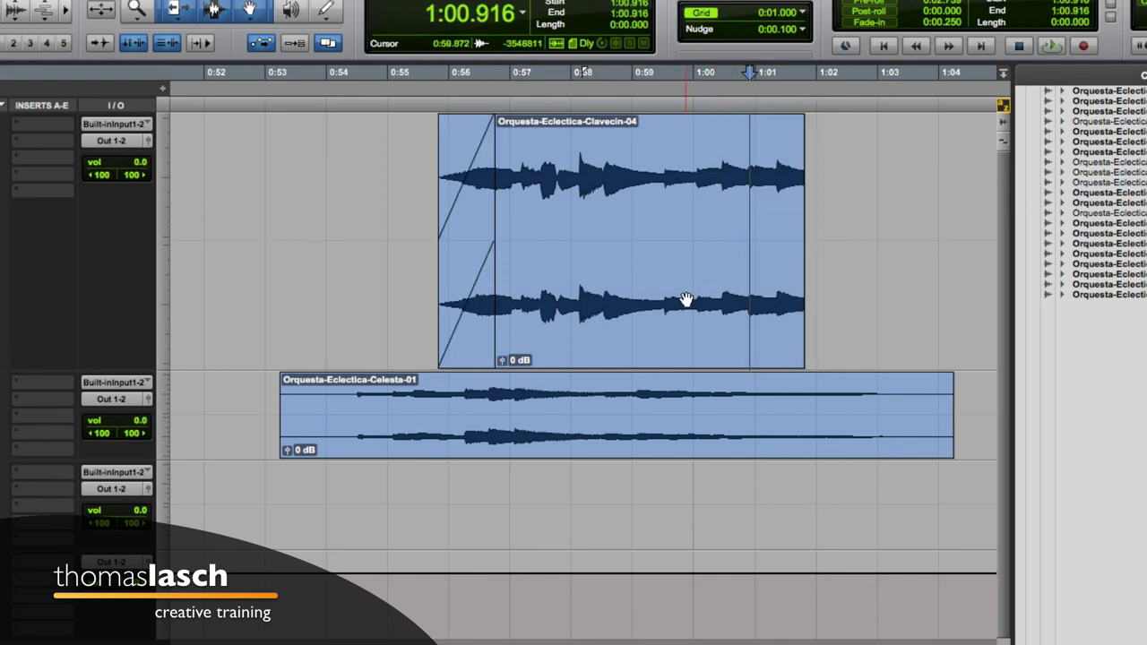
Move the Celesta clip onto the Clavecin track so it starts at about 1:01.4, against the Clavecin clip's end.
{"action": "key", "text": "r"}
{"action": "key", "text": "r"}
{"action": "left_click_drag", "start_coordinate": [609, 430], "coordinate": [734, 251]}
{"action": "key", "text": "t"}
{"action": "key", "text": "t"}
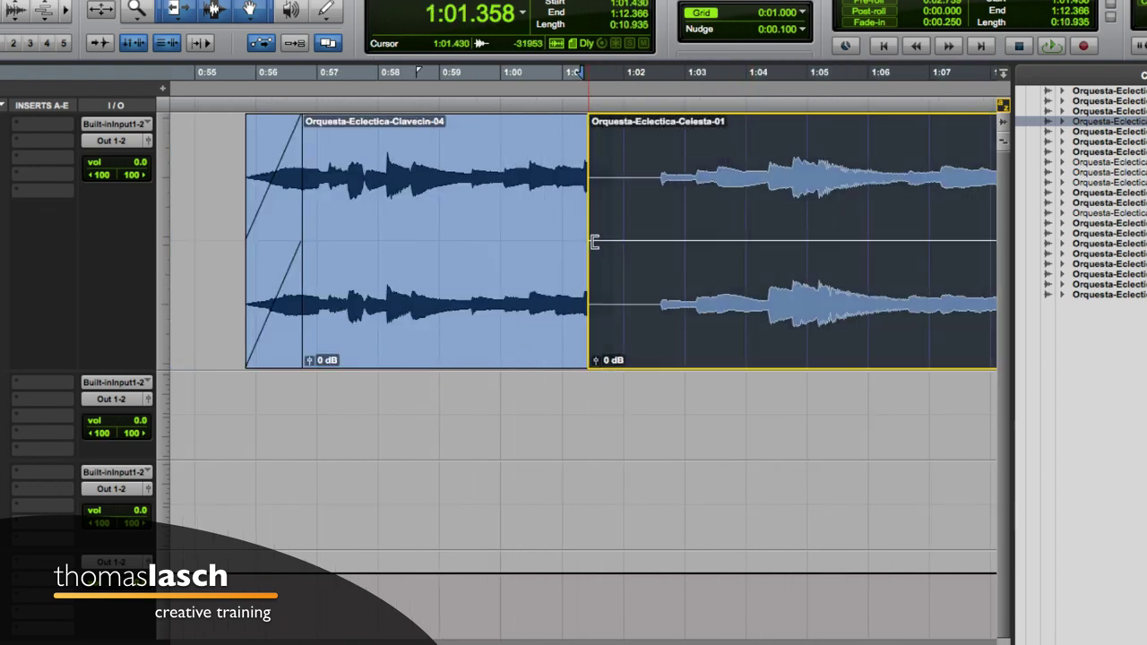
Trim the silent start off the Celesta clip and move the clip earlier so it starts at 1:01.279.
{"action": "left_click_drag", "start_coordinate": [593, 242], "coordinate": [658, 240]}
{"action": "left_click_drag", "start_coordinate": [724, 290], "coordinate": [645, 301]}
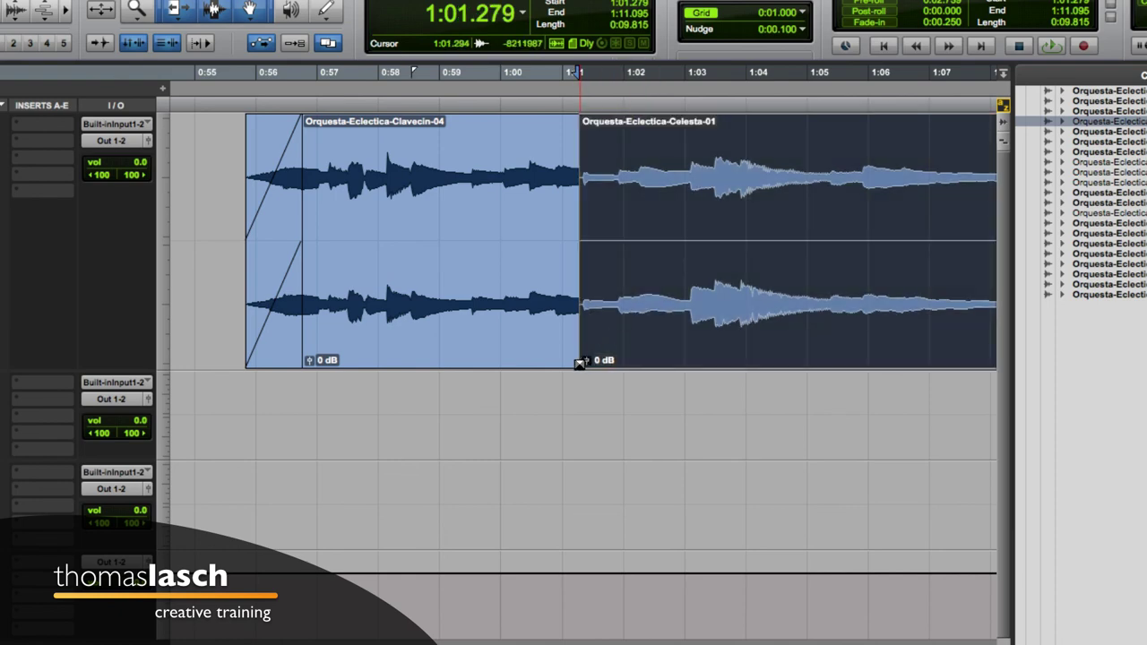
Create a crossfade between the Clavecin and Celesta clips from 1:00.613 to 1:01.945.
{"action": "left_click_drag", "start_coordinate": [579, 361], "coordinate": [534, 361]}
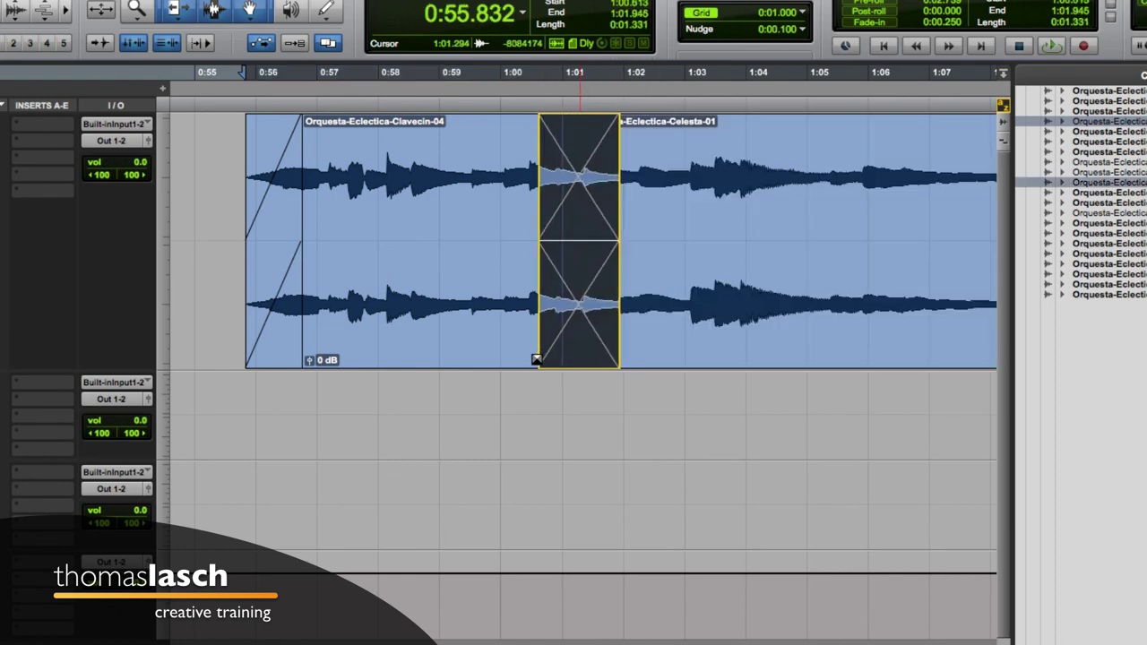